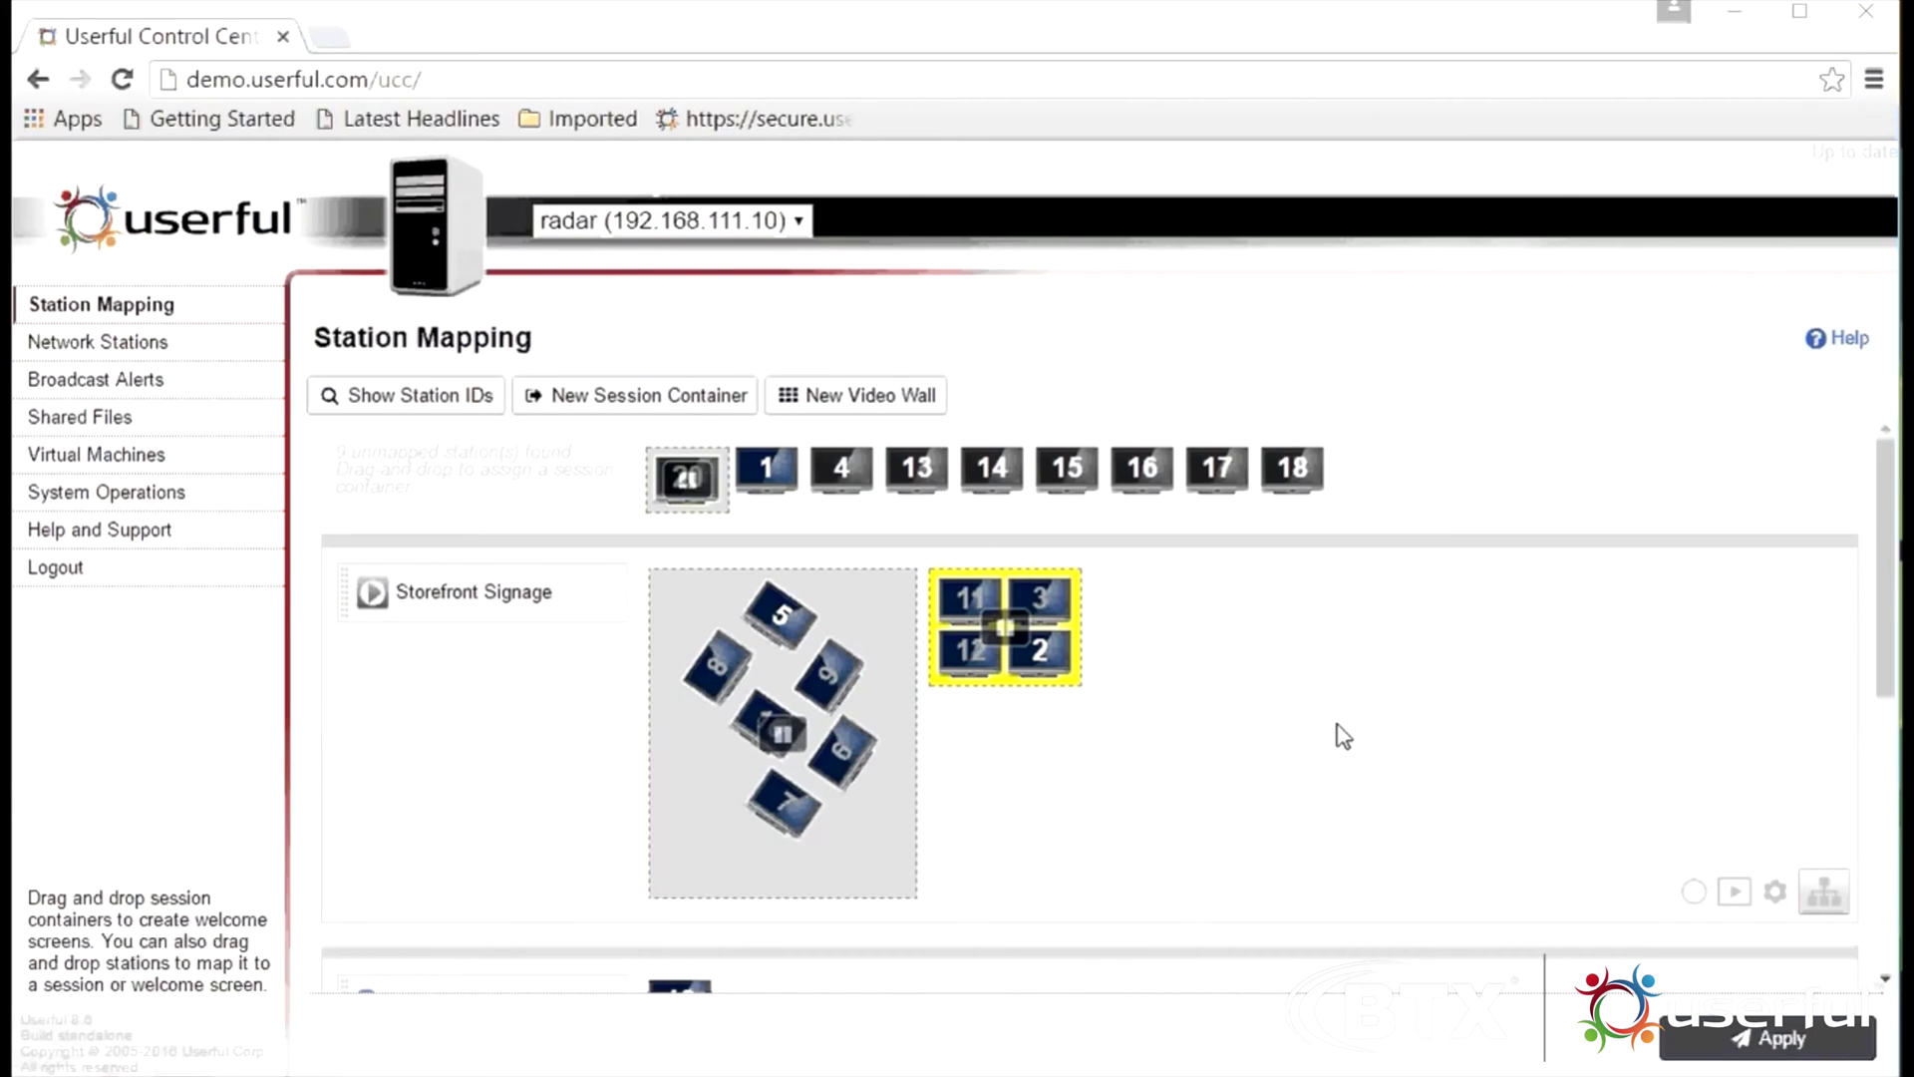
# Open the artistic wall (displays 5–10) and start its calibration, accepting the session-restart warning
pyautogui.doubleClick(865, 688)
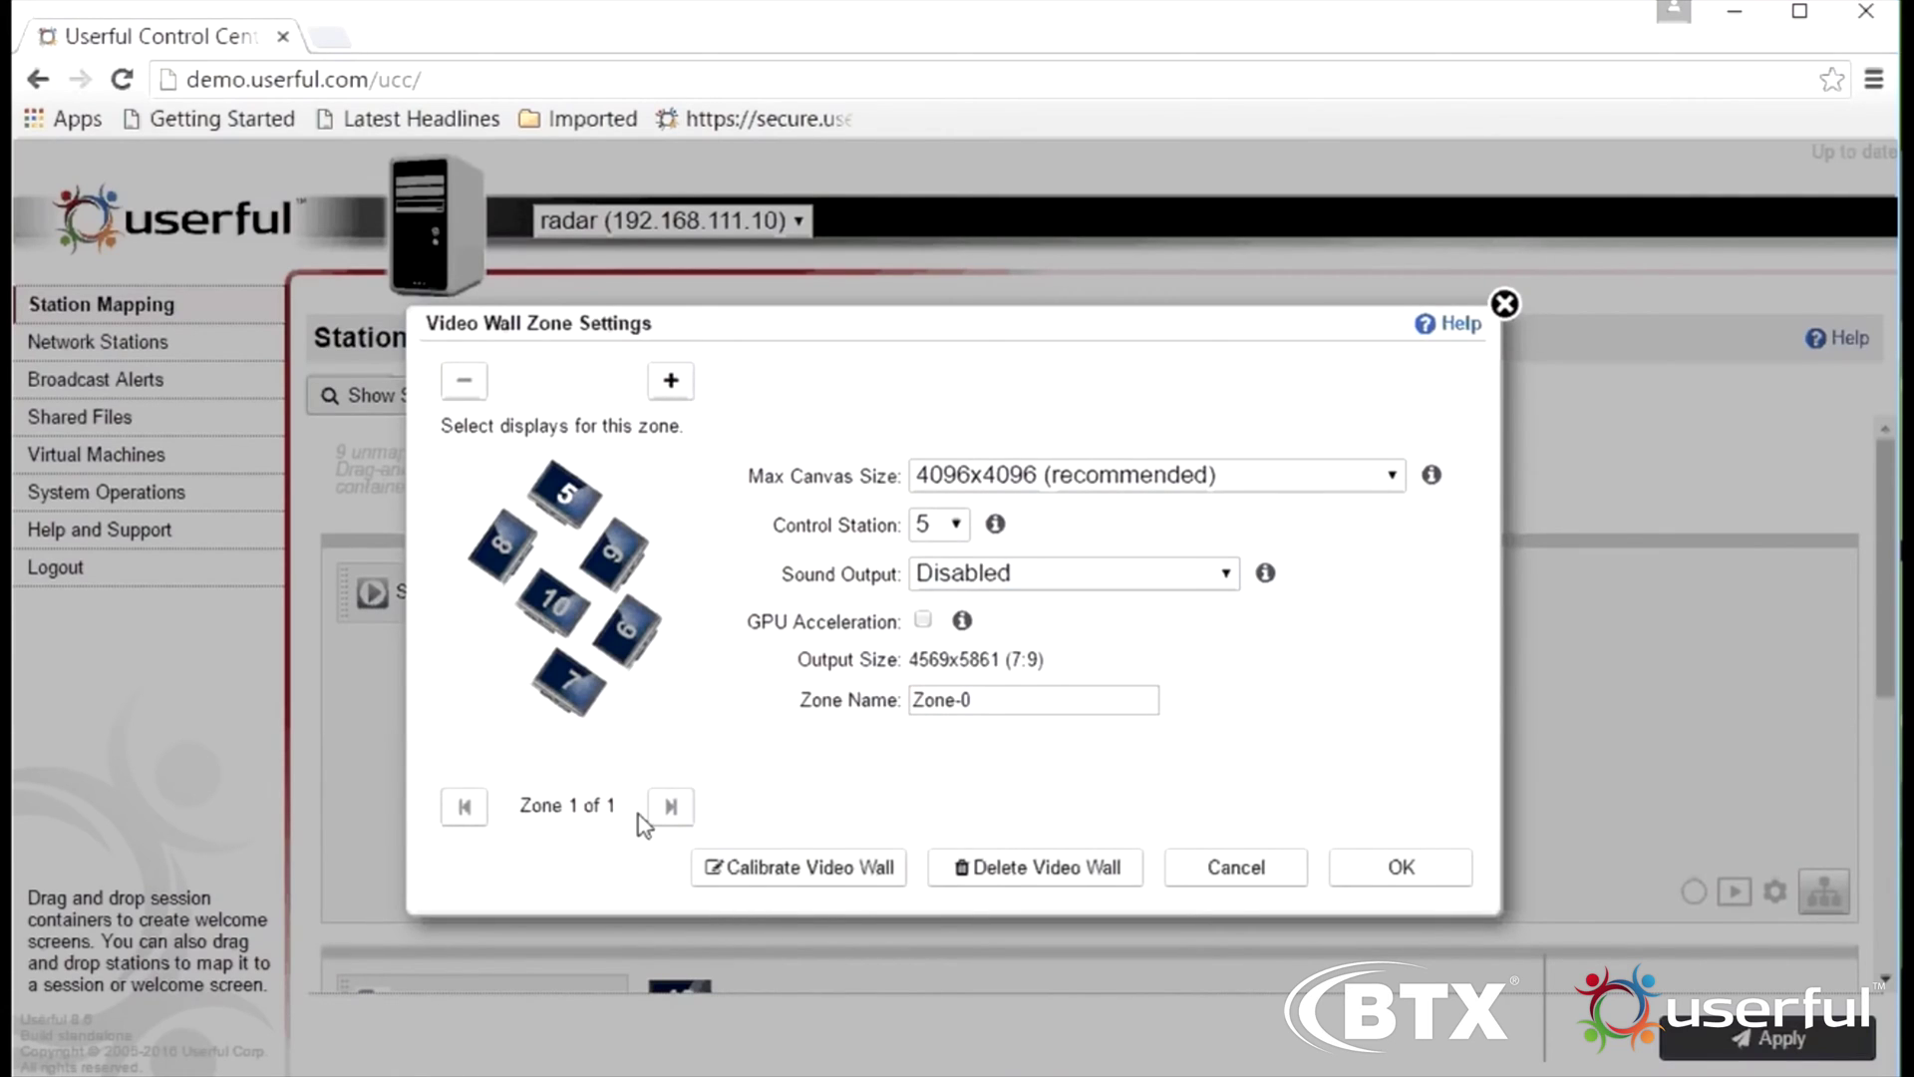
pyautogui.click(810, 867)
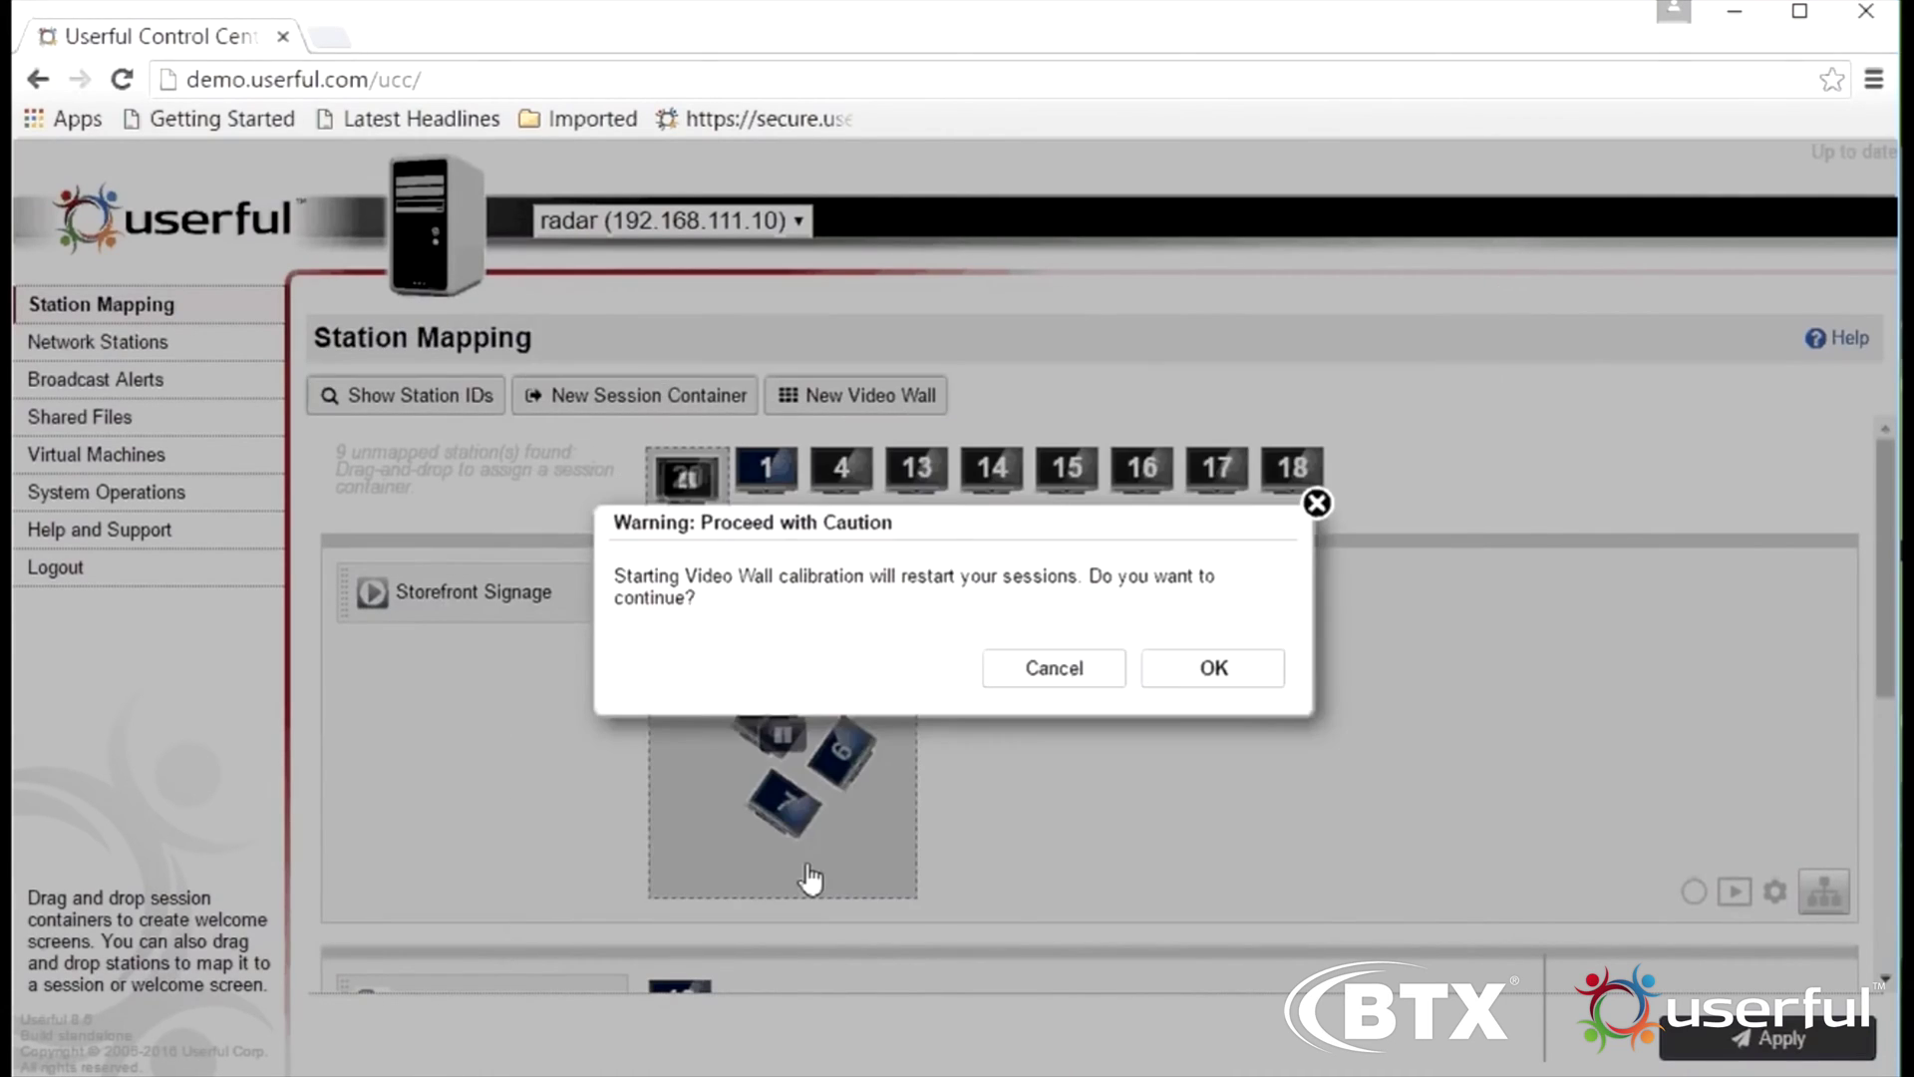
pyautogui.click(1193, 677)
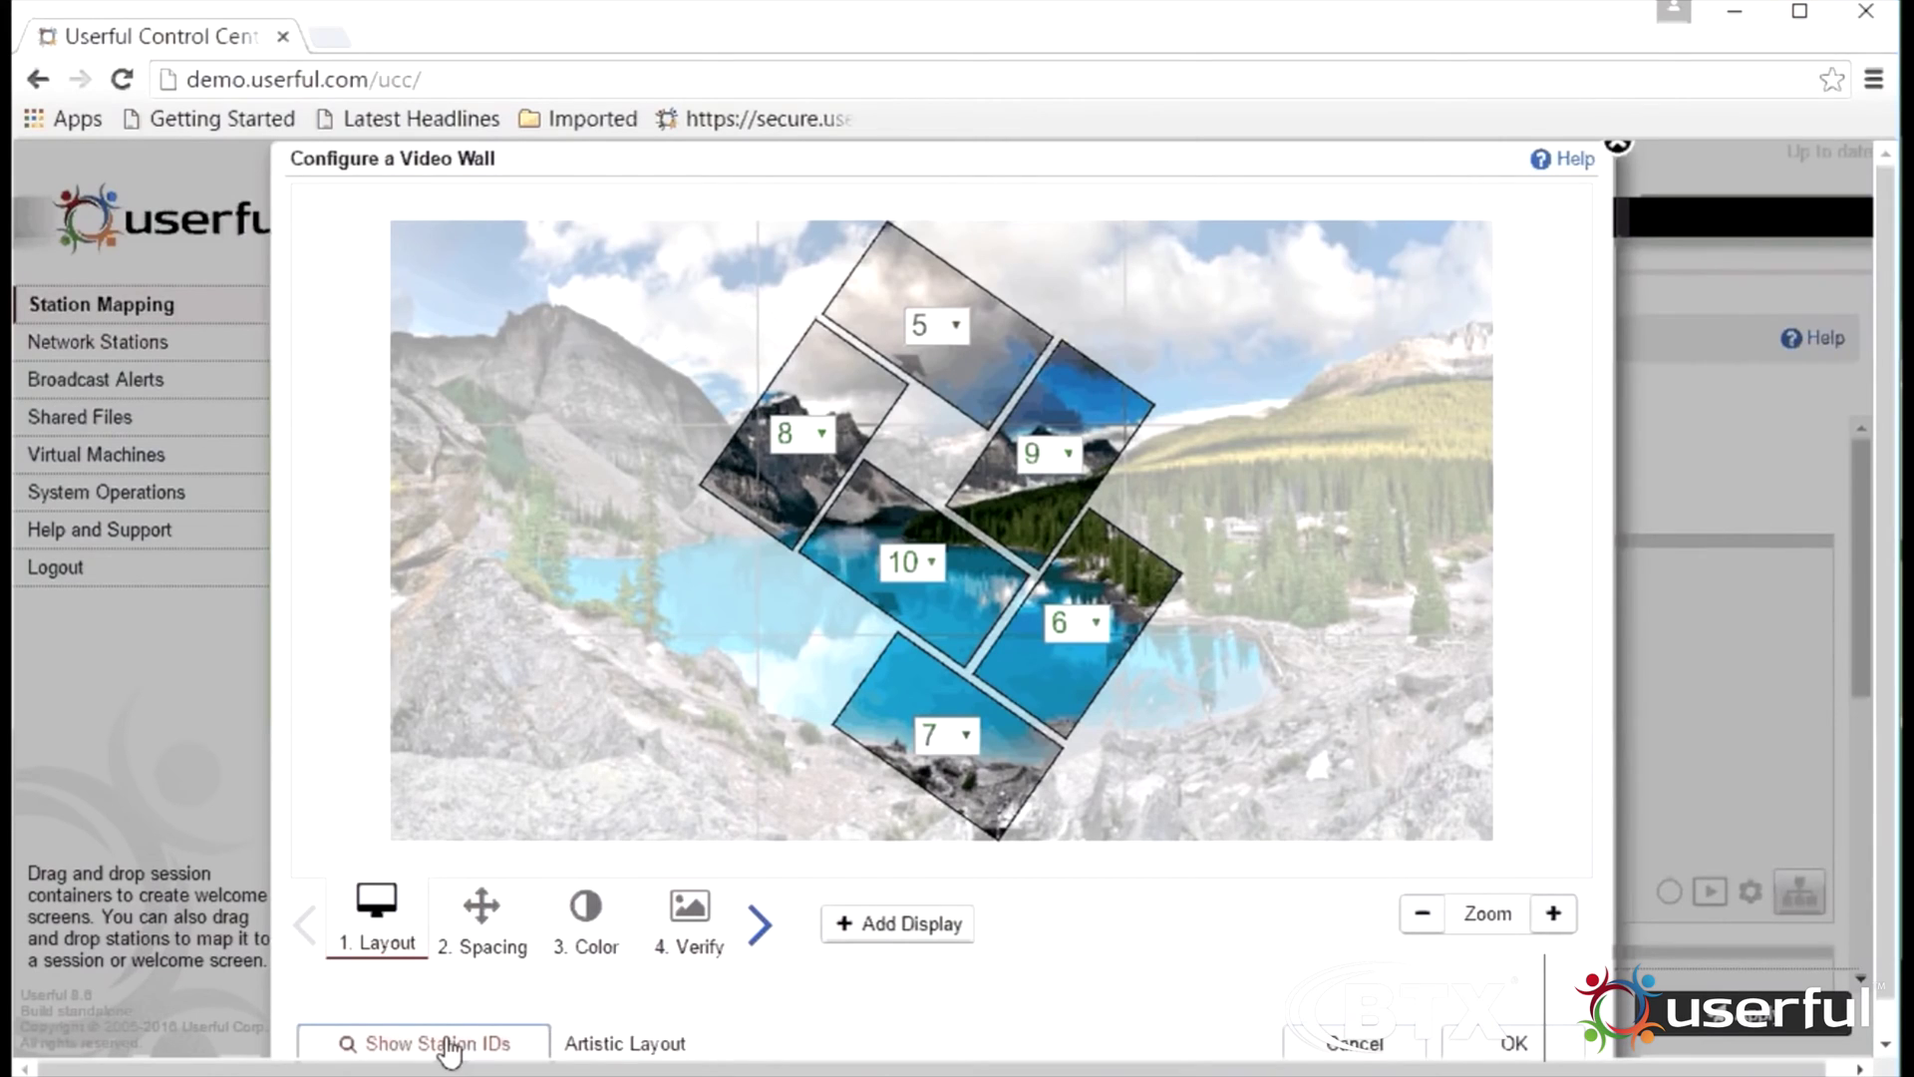
# Tilt display 8 slightly and shift it up and left to match the physical wall, then continue to Spacing
pyautogui.click(797, 469)
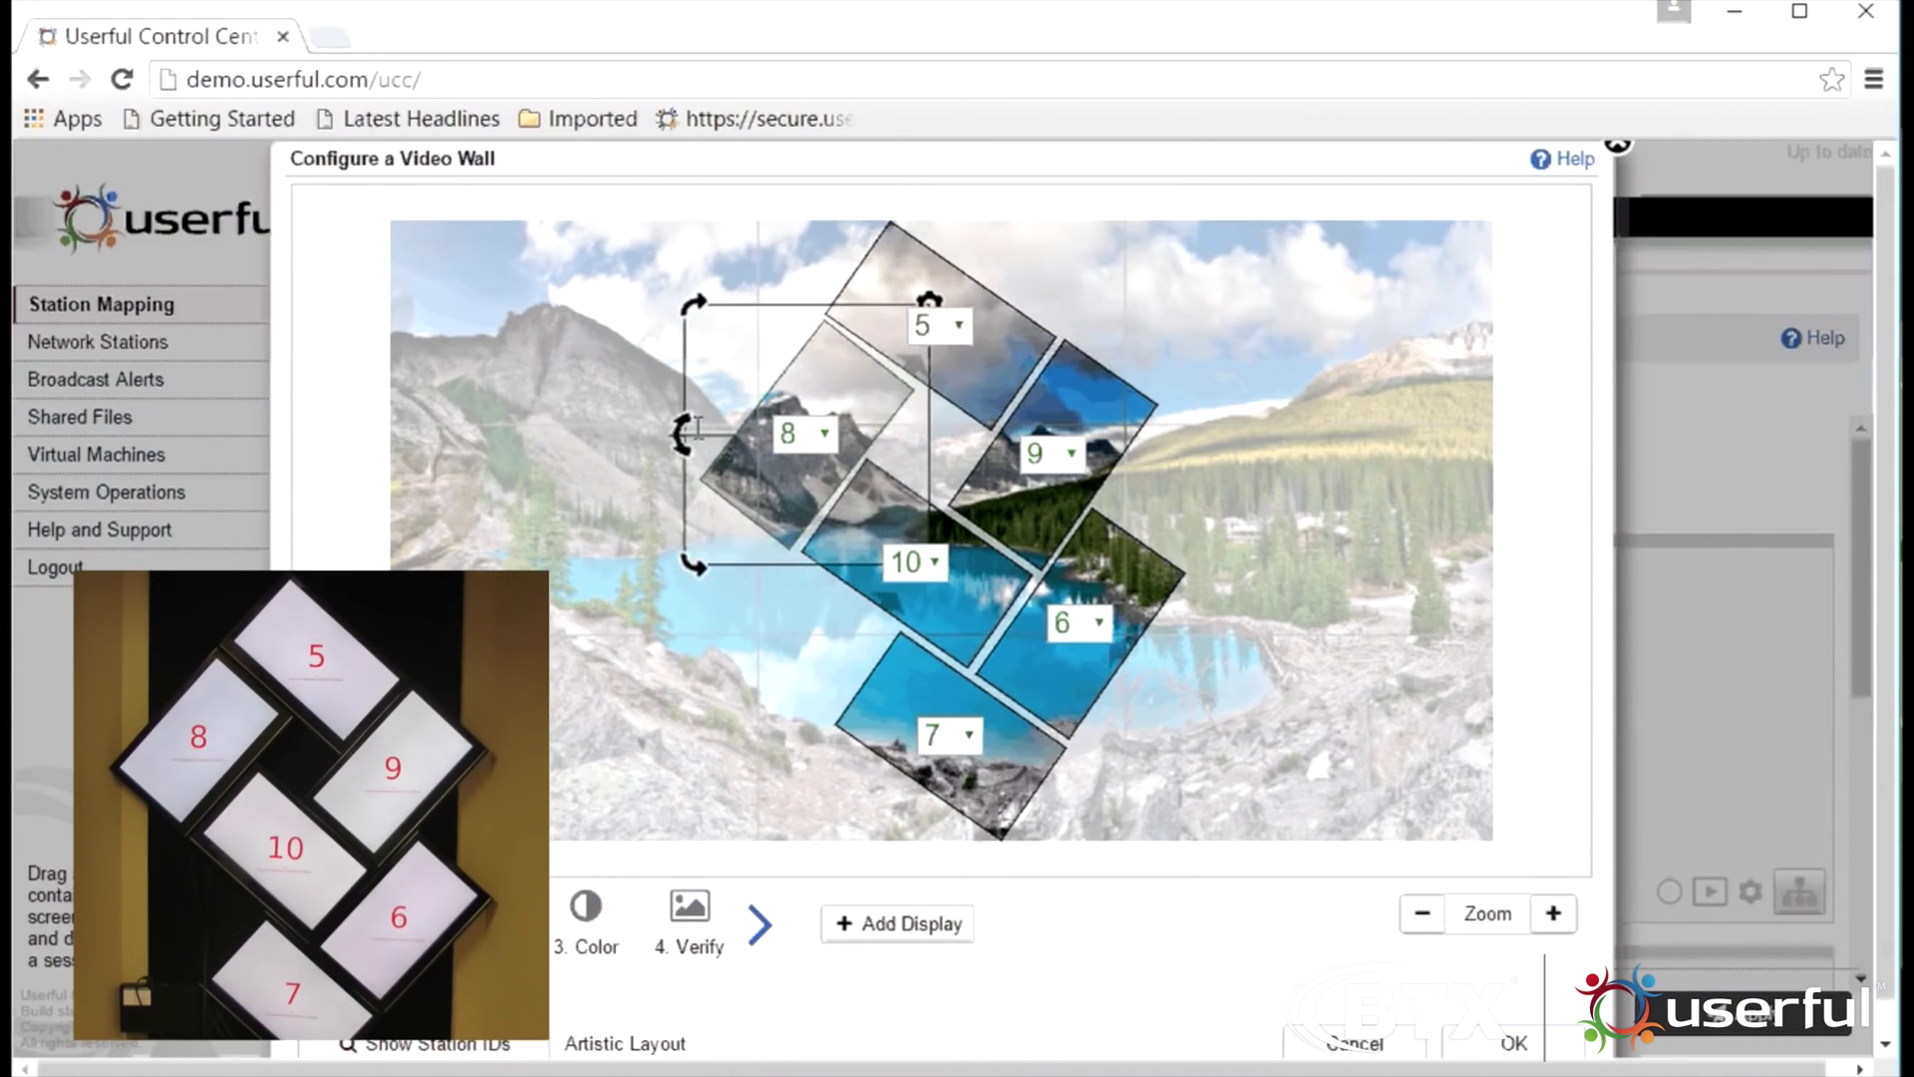
pyautogui.moveTo(705, 414); pyautogui.dragTo(762, 445)
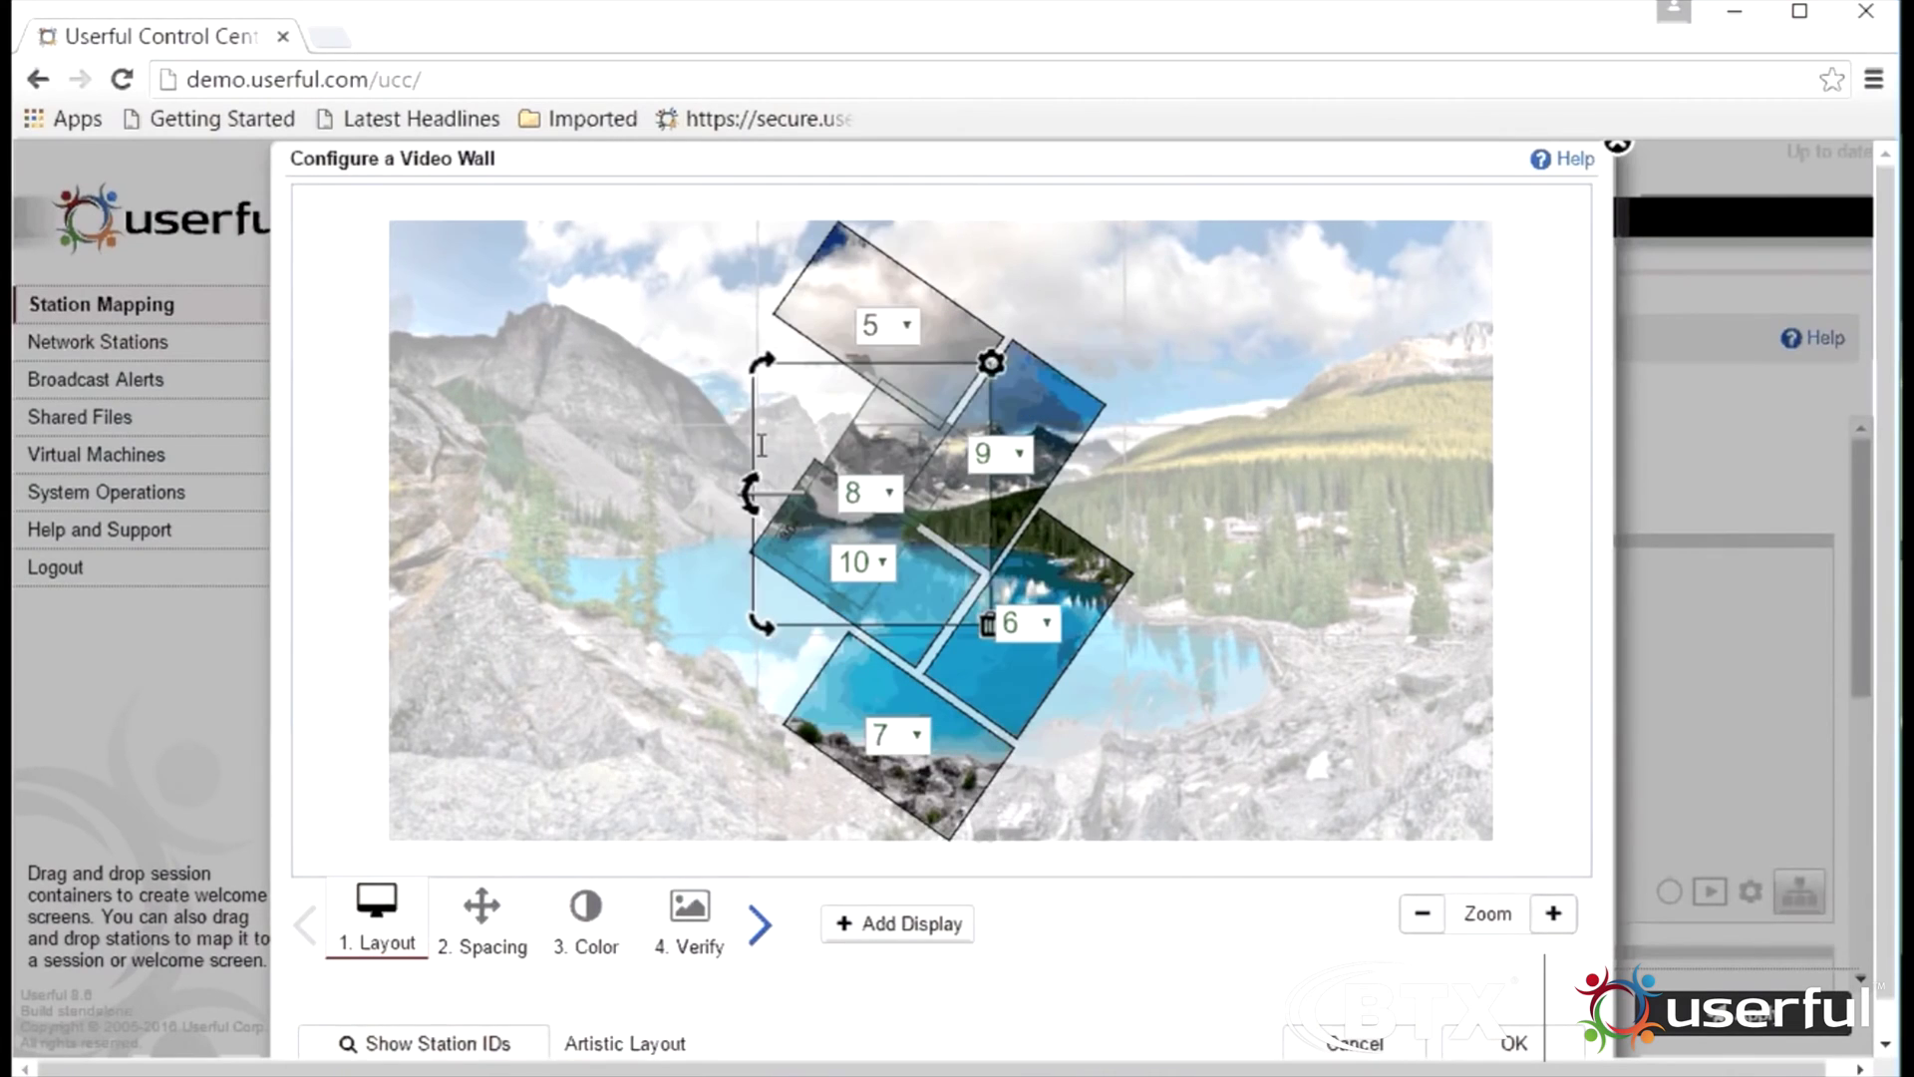
pyautogui.moveTo(761, 446); pyautogui.dragTo(690, 385)
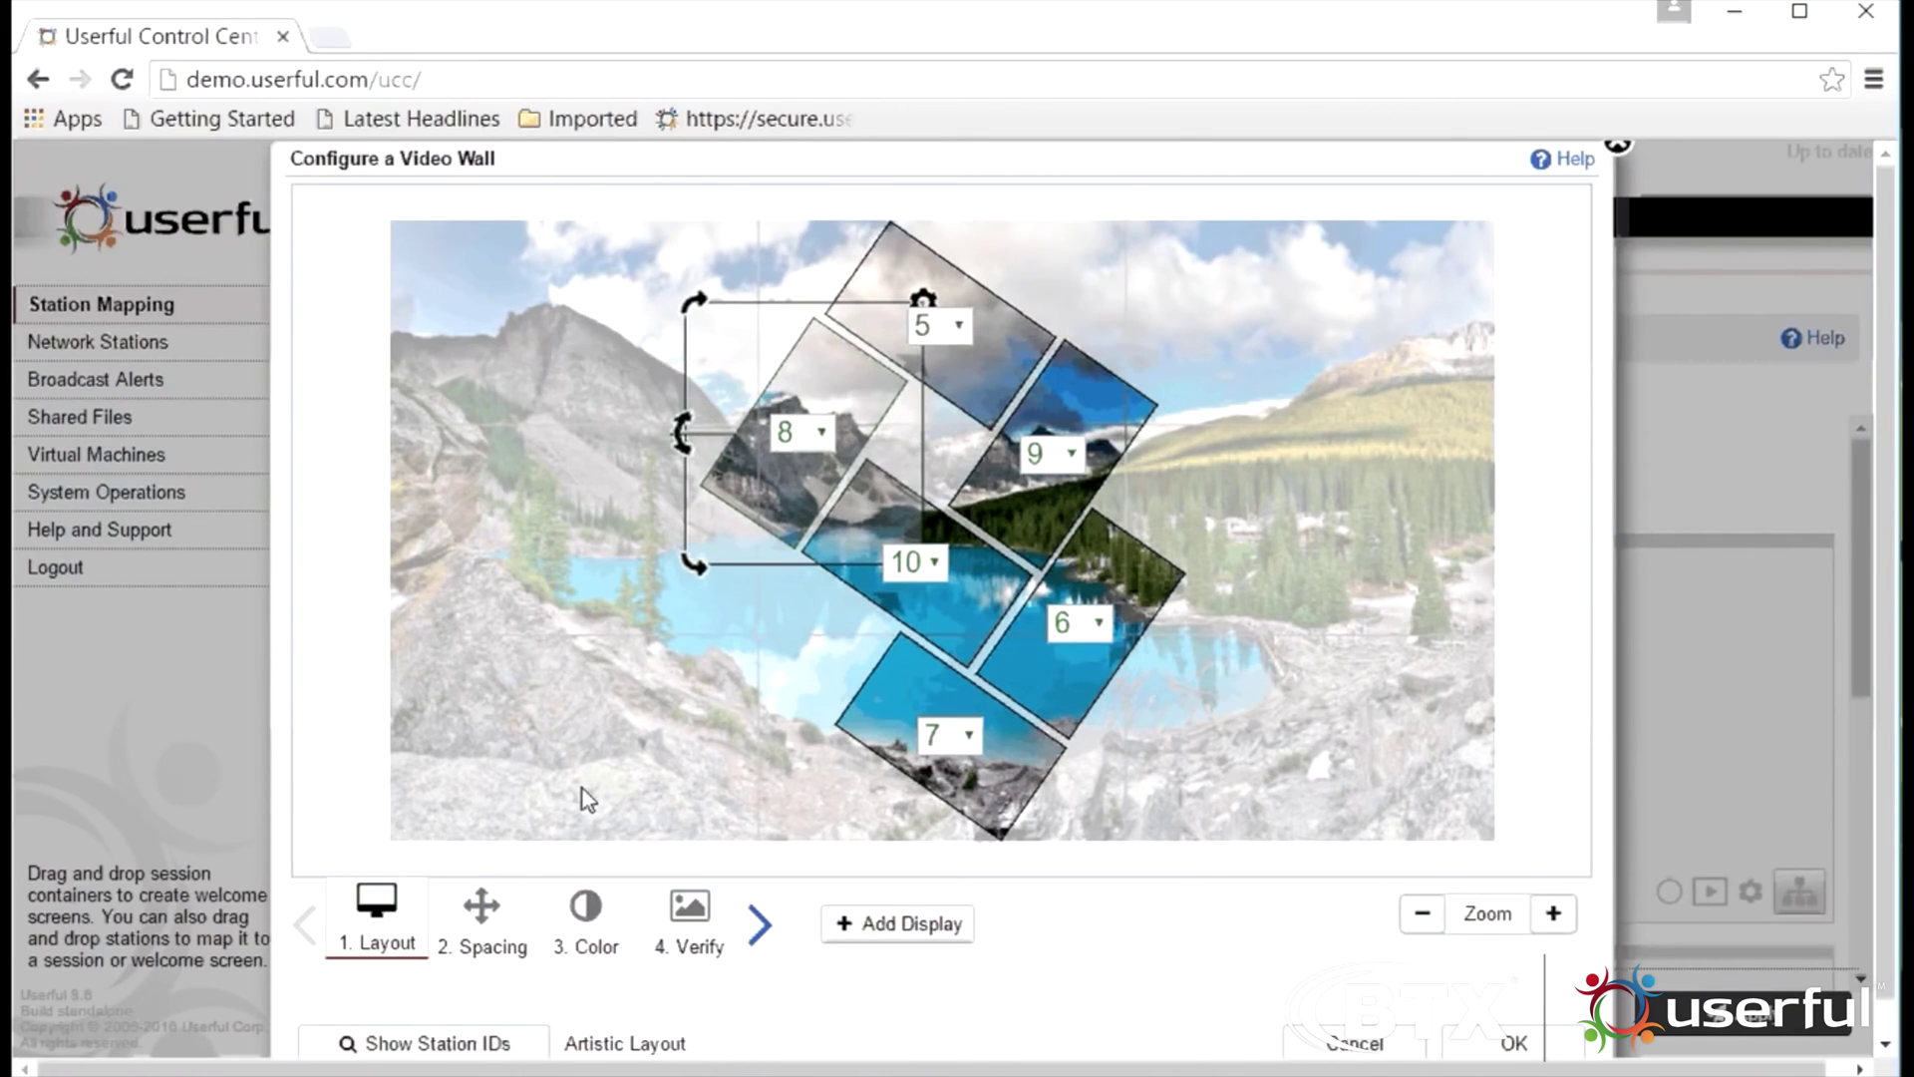
pyautogui.moveTo(689, 385); pyautogui.dragTo(689, 385)
pyautogui.click(482, 927)
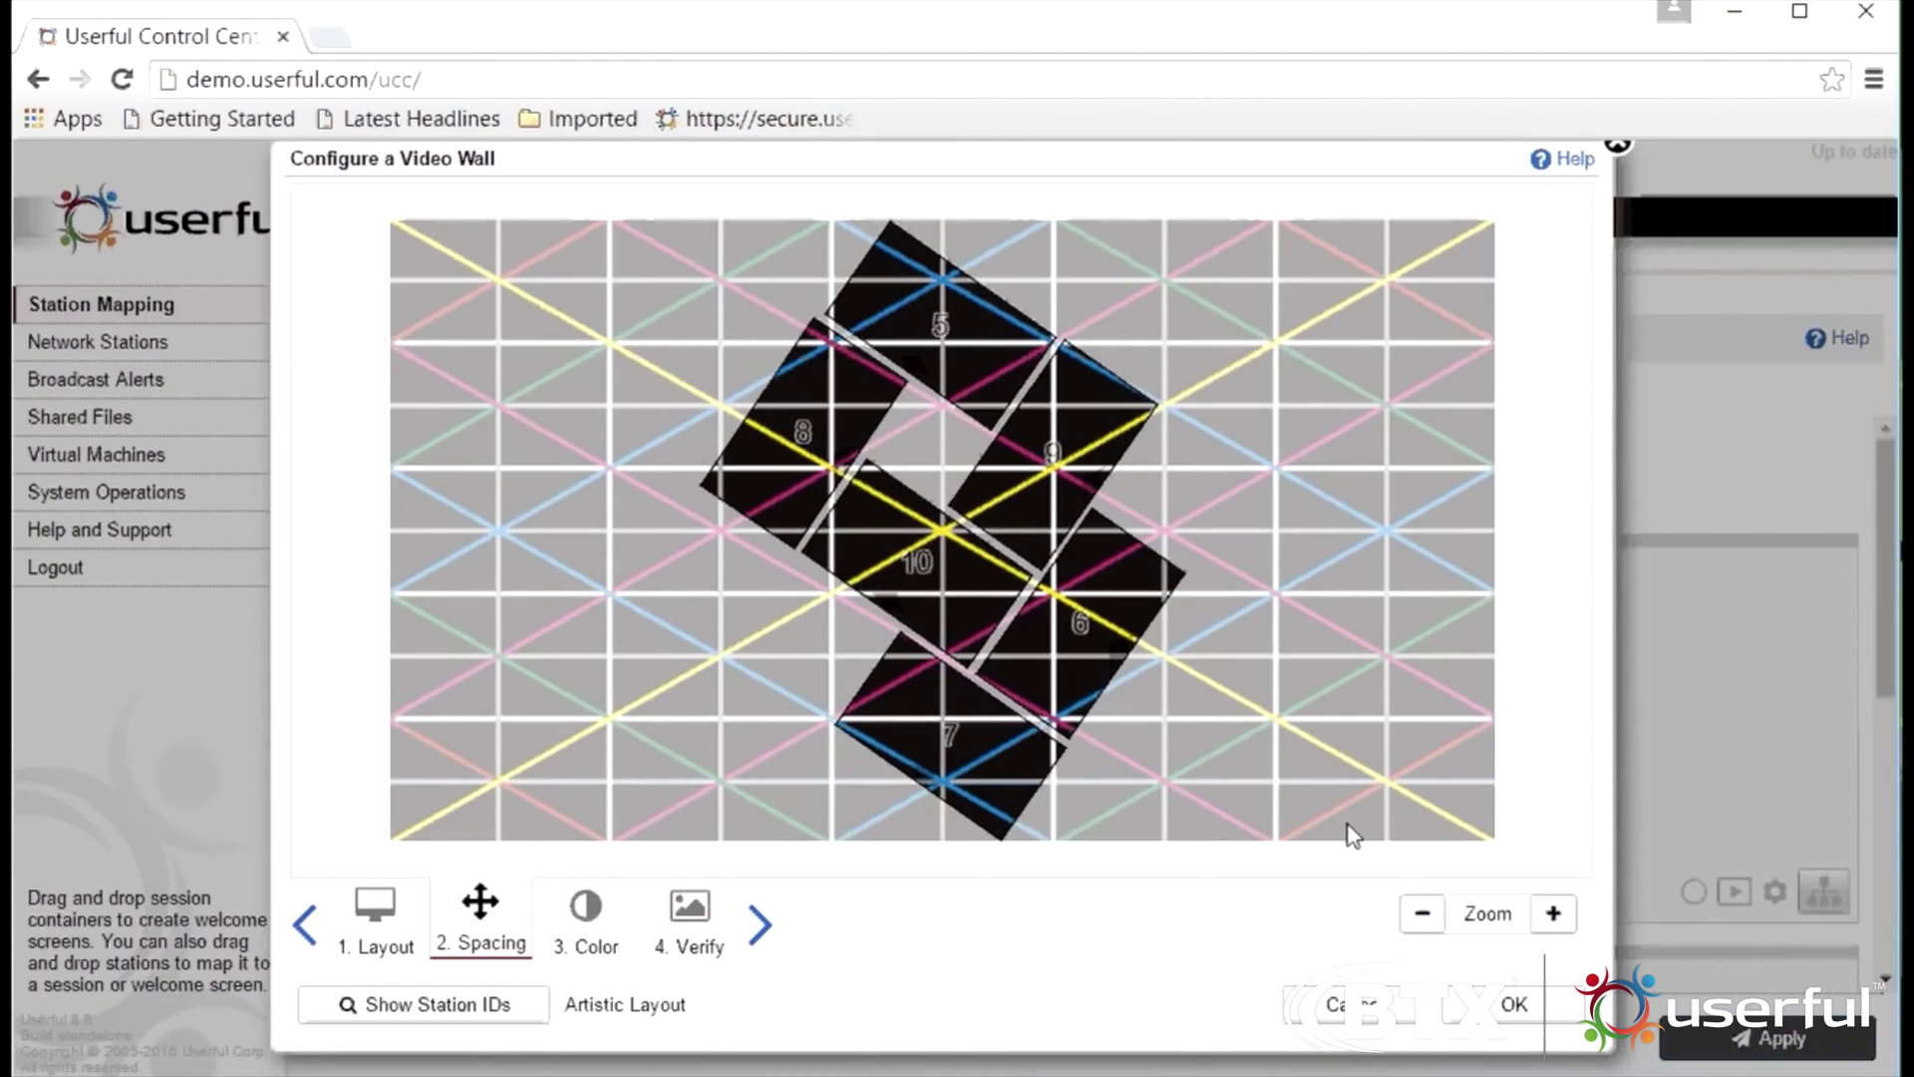
# Zoom the artistic wall preview out and back in, review spacing and colour, and save the calibration
pyautogui.click(1423, 913)
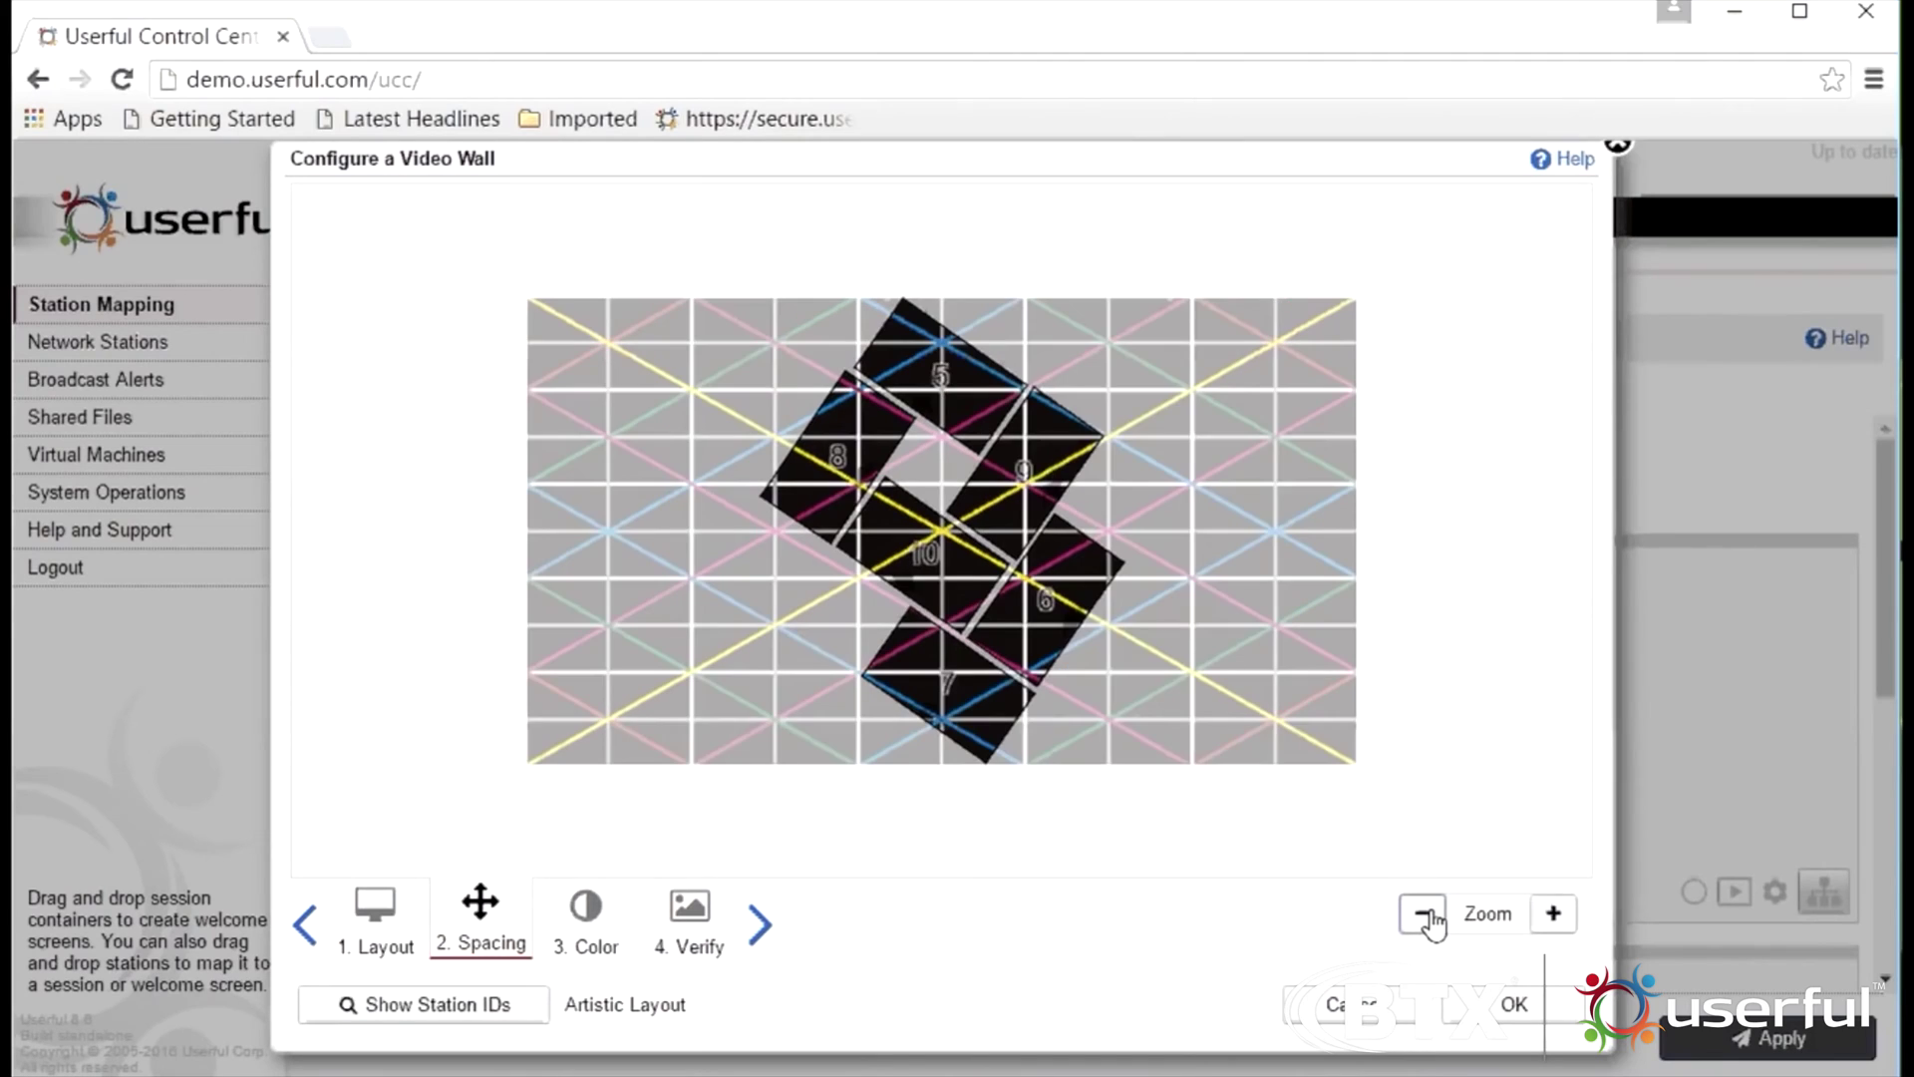
pyautogui.click(1553, 913)
pyautogui.click(1553, 913)
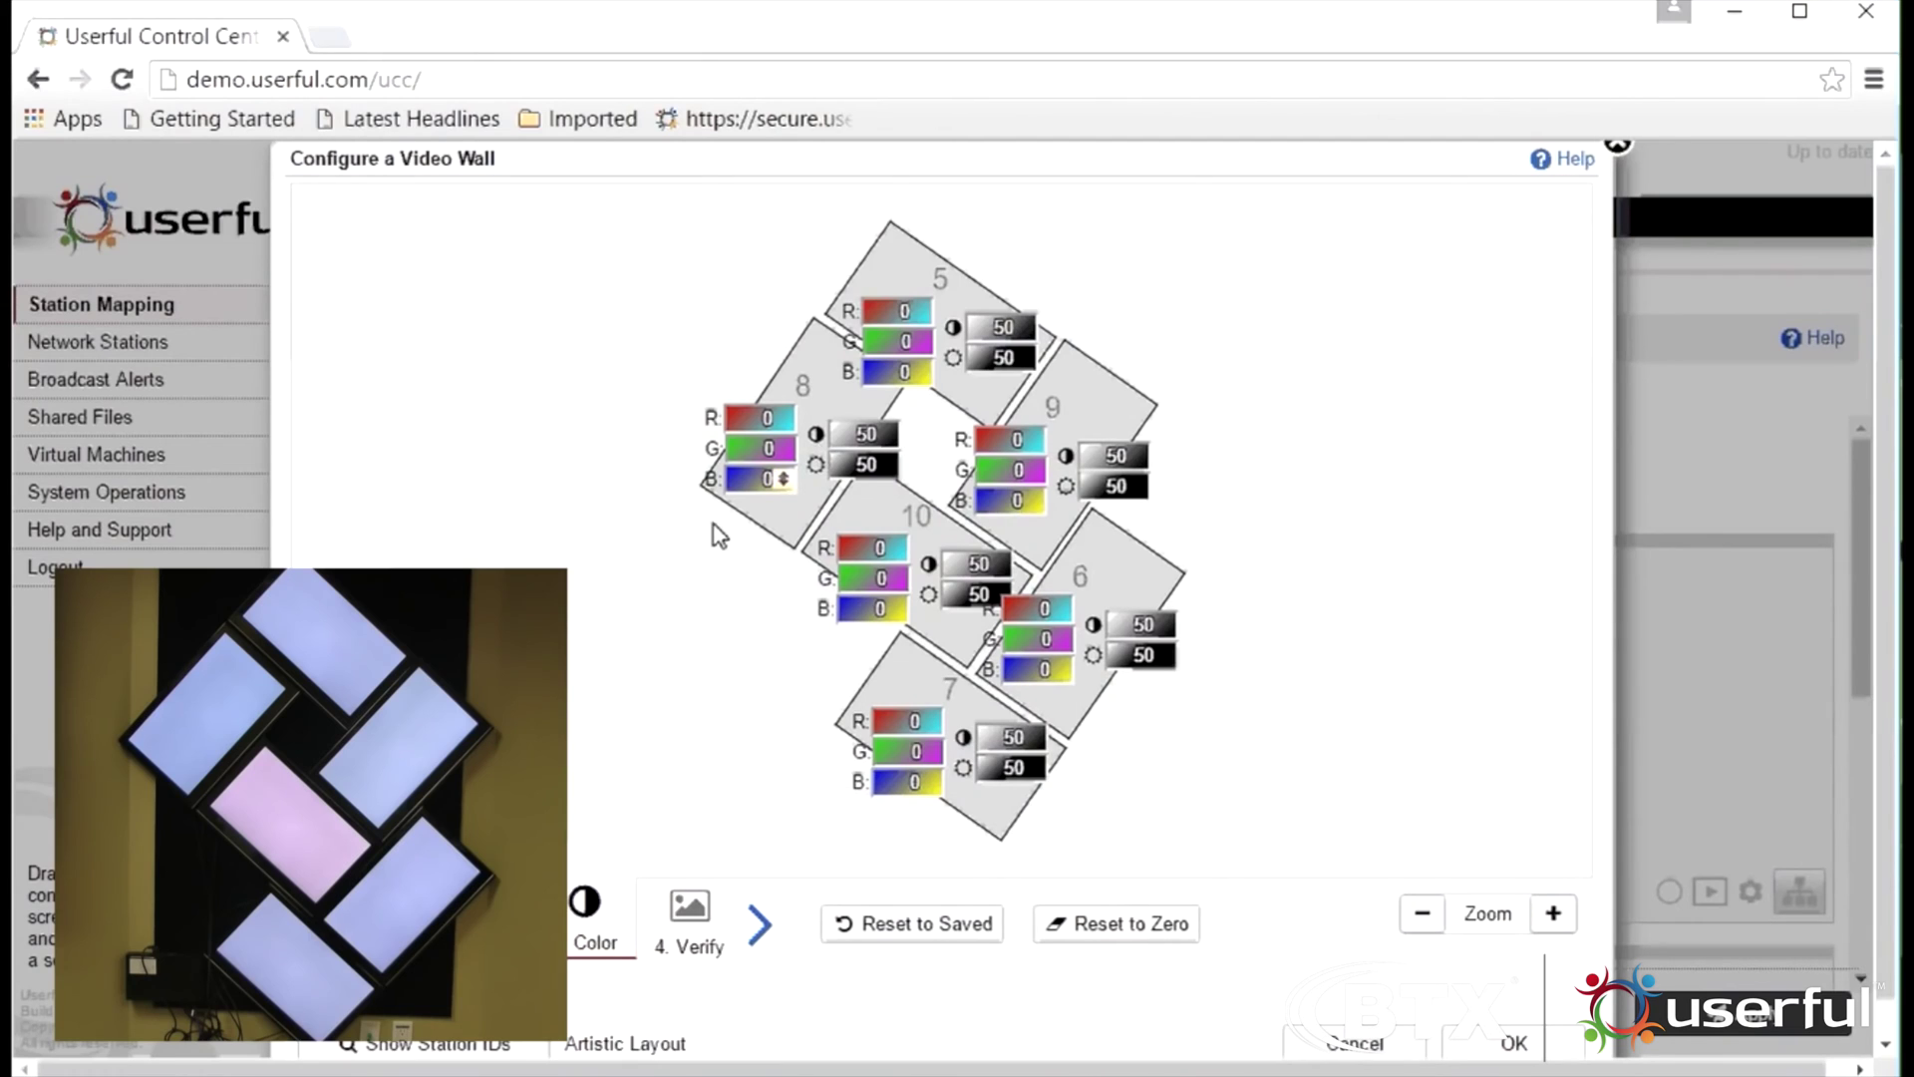
pyautogui.click(1443, 1050)
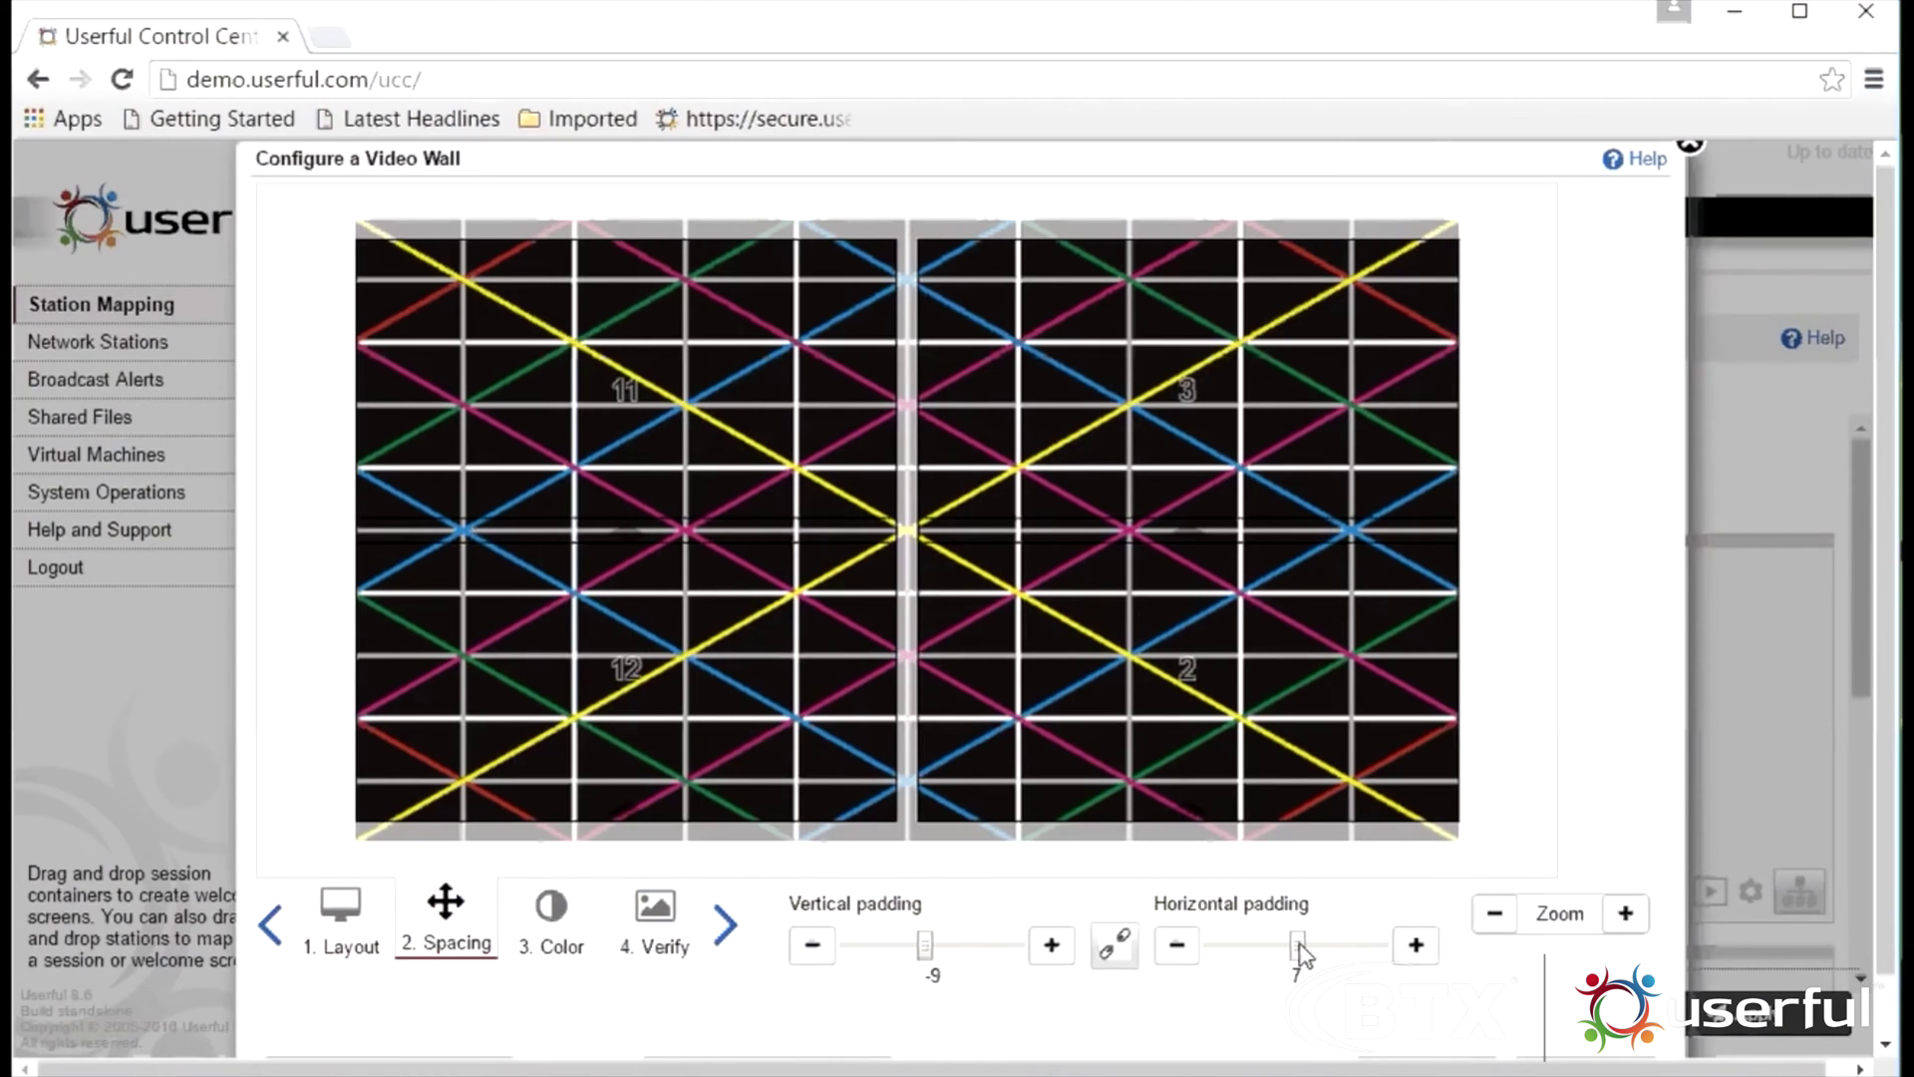
# Set the 2x2 wall's horizontal padding to -3 and grow the grid to 3 rows by 3 columns
pyautogui.moveTo(1299, 945); pyautogui.dragTo(1293, 945)
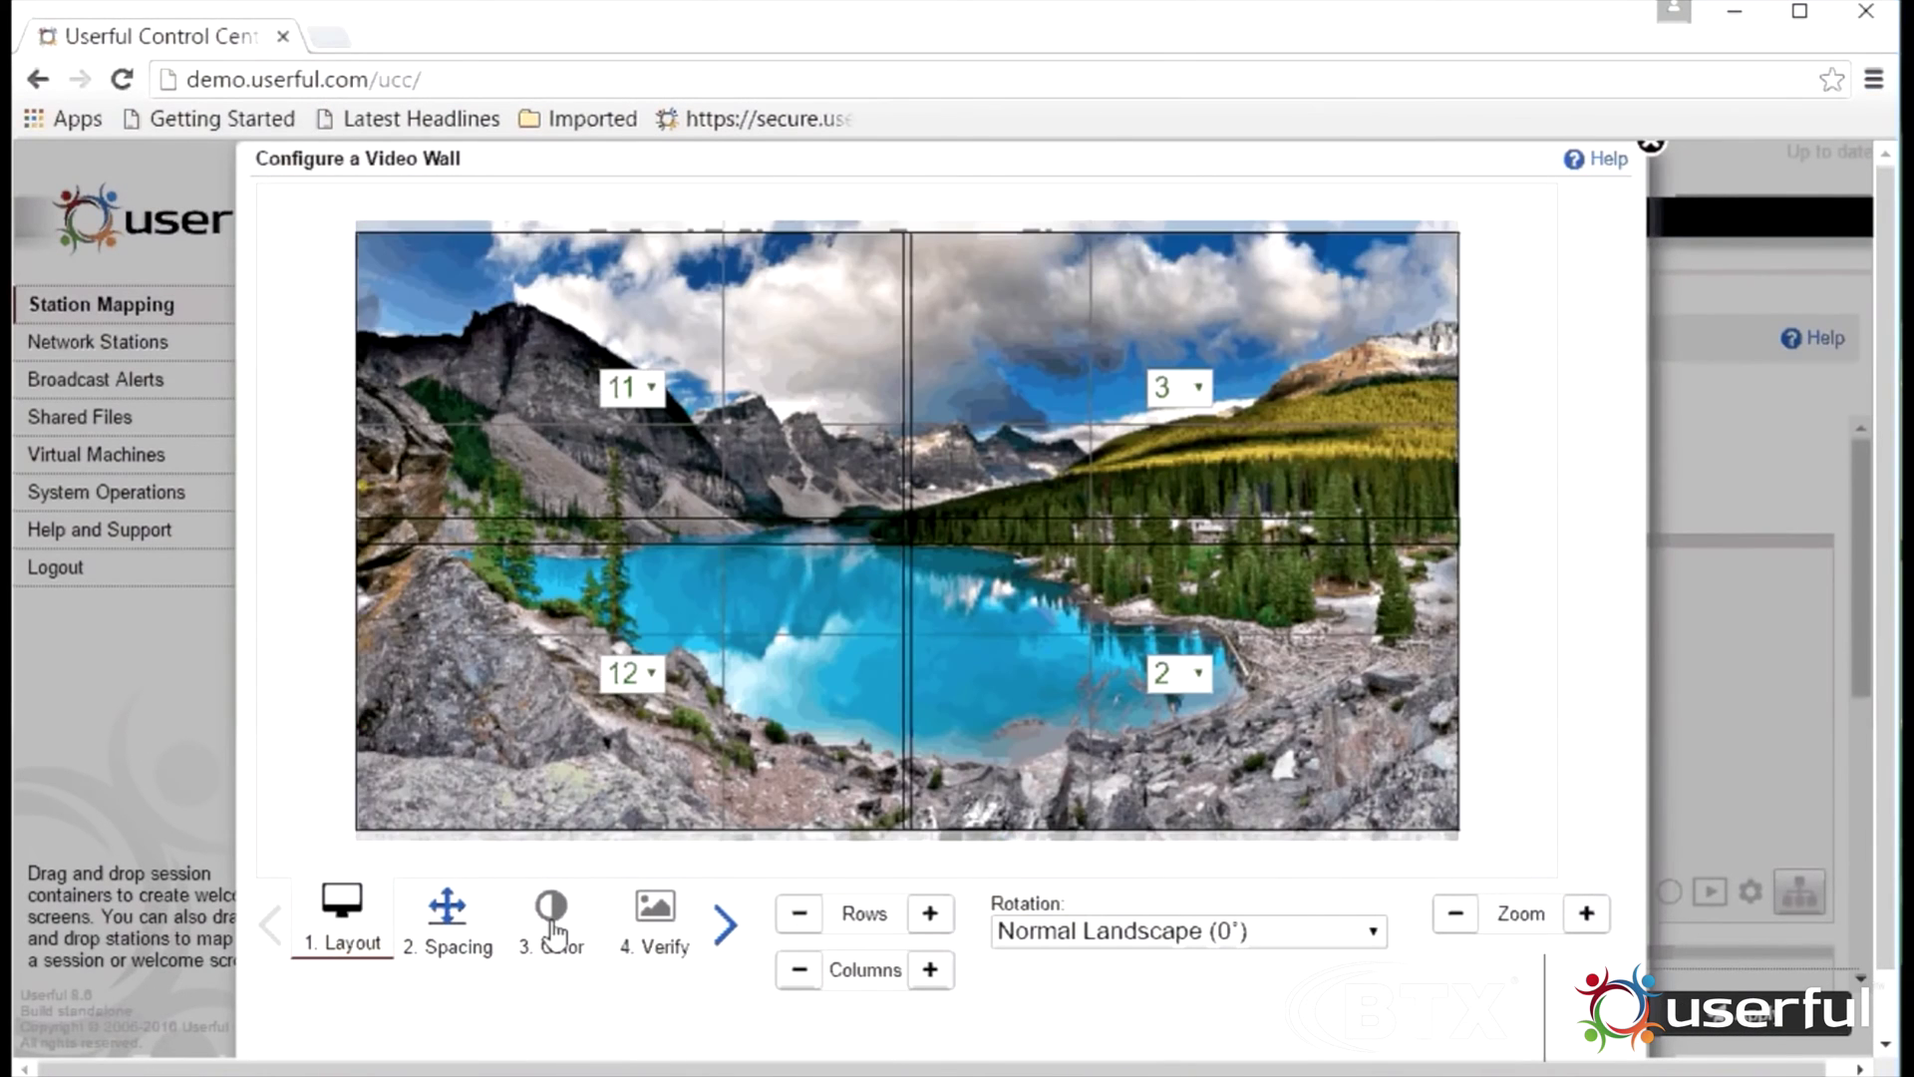
pyautogui.click(930, 913)
pyautogui.click(930, 969)
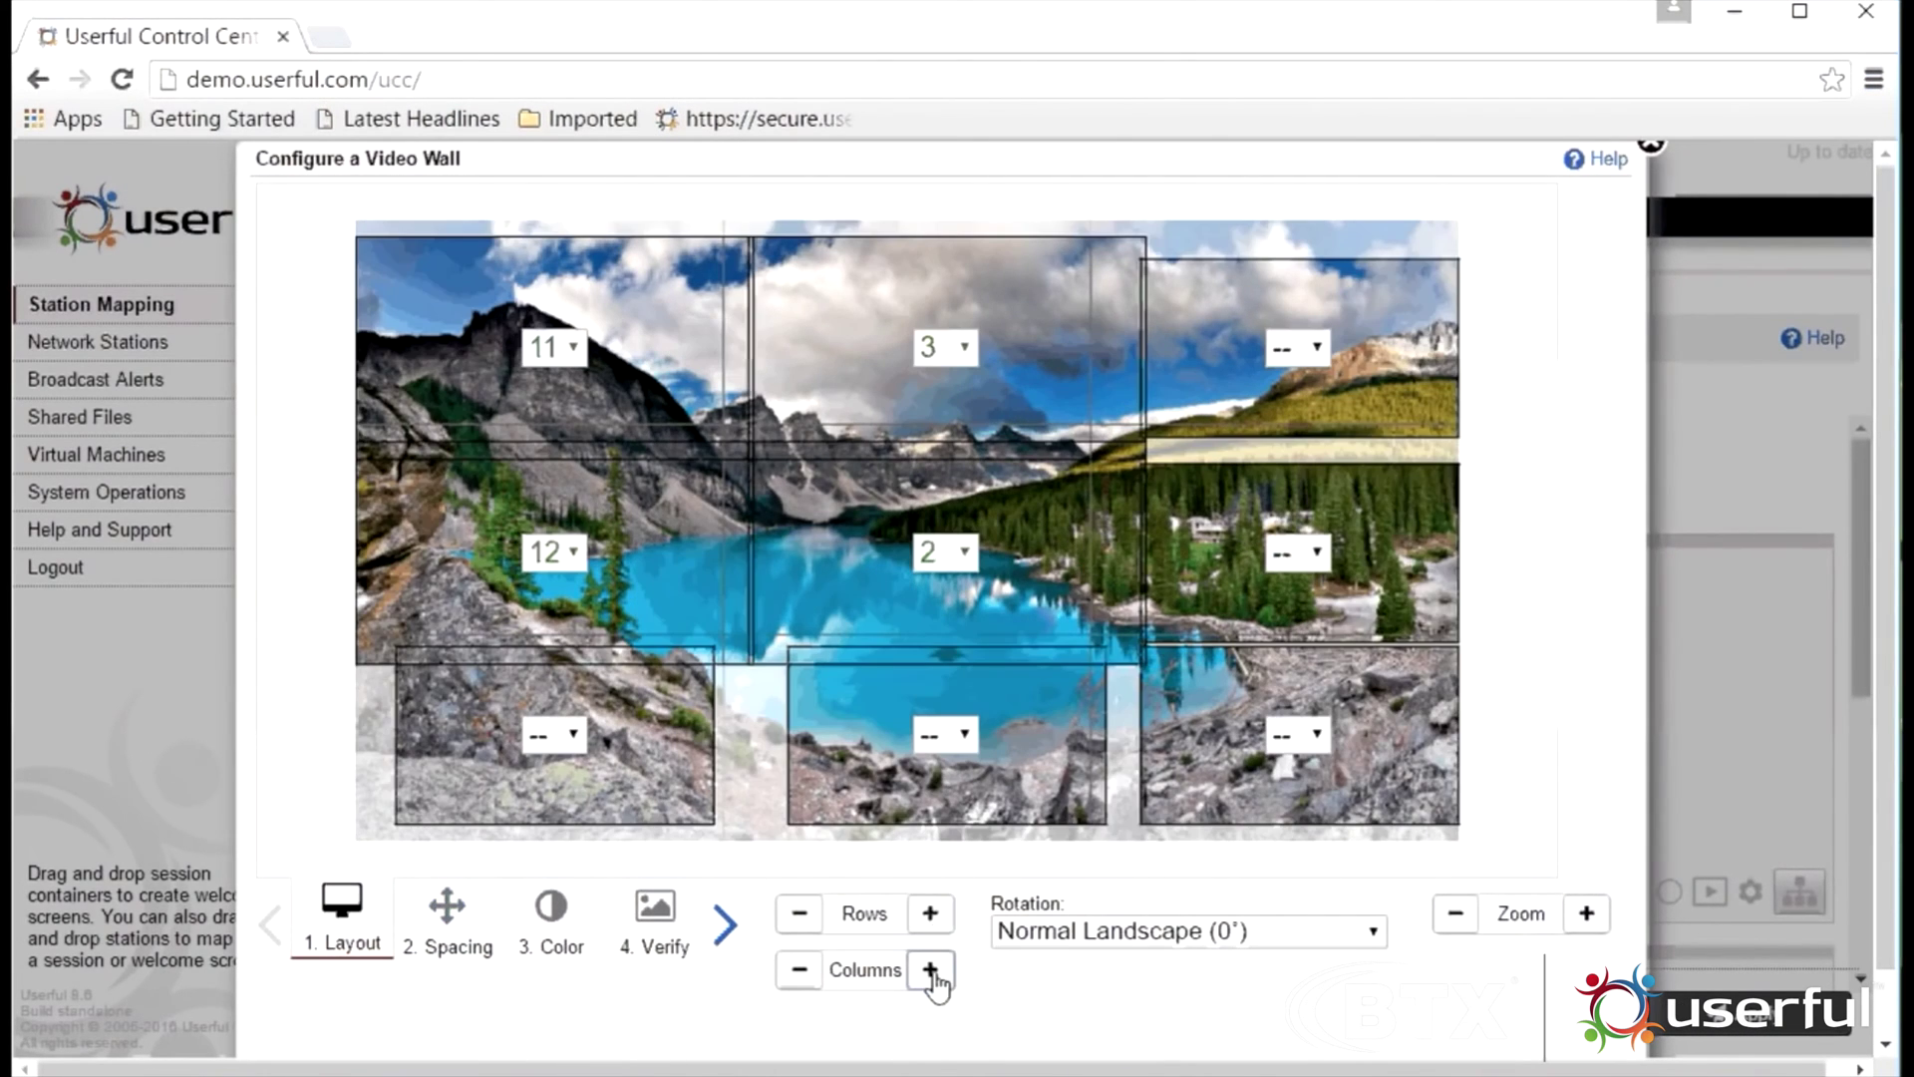
# Rotate the screens to Normal Portrait, close the calibration and begin a new session container
pyautogui.click(1385, 942)
pyautogui.click(1335, 992)
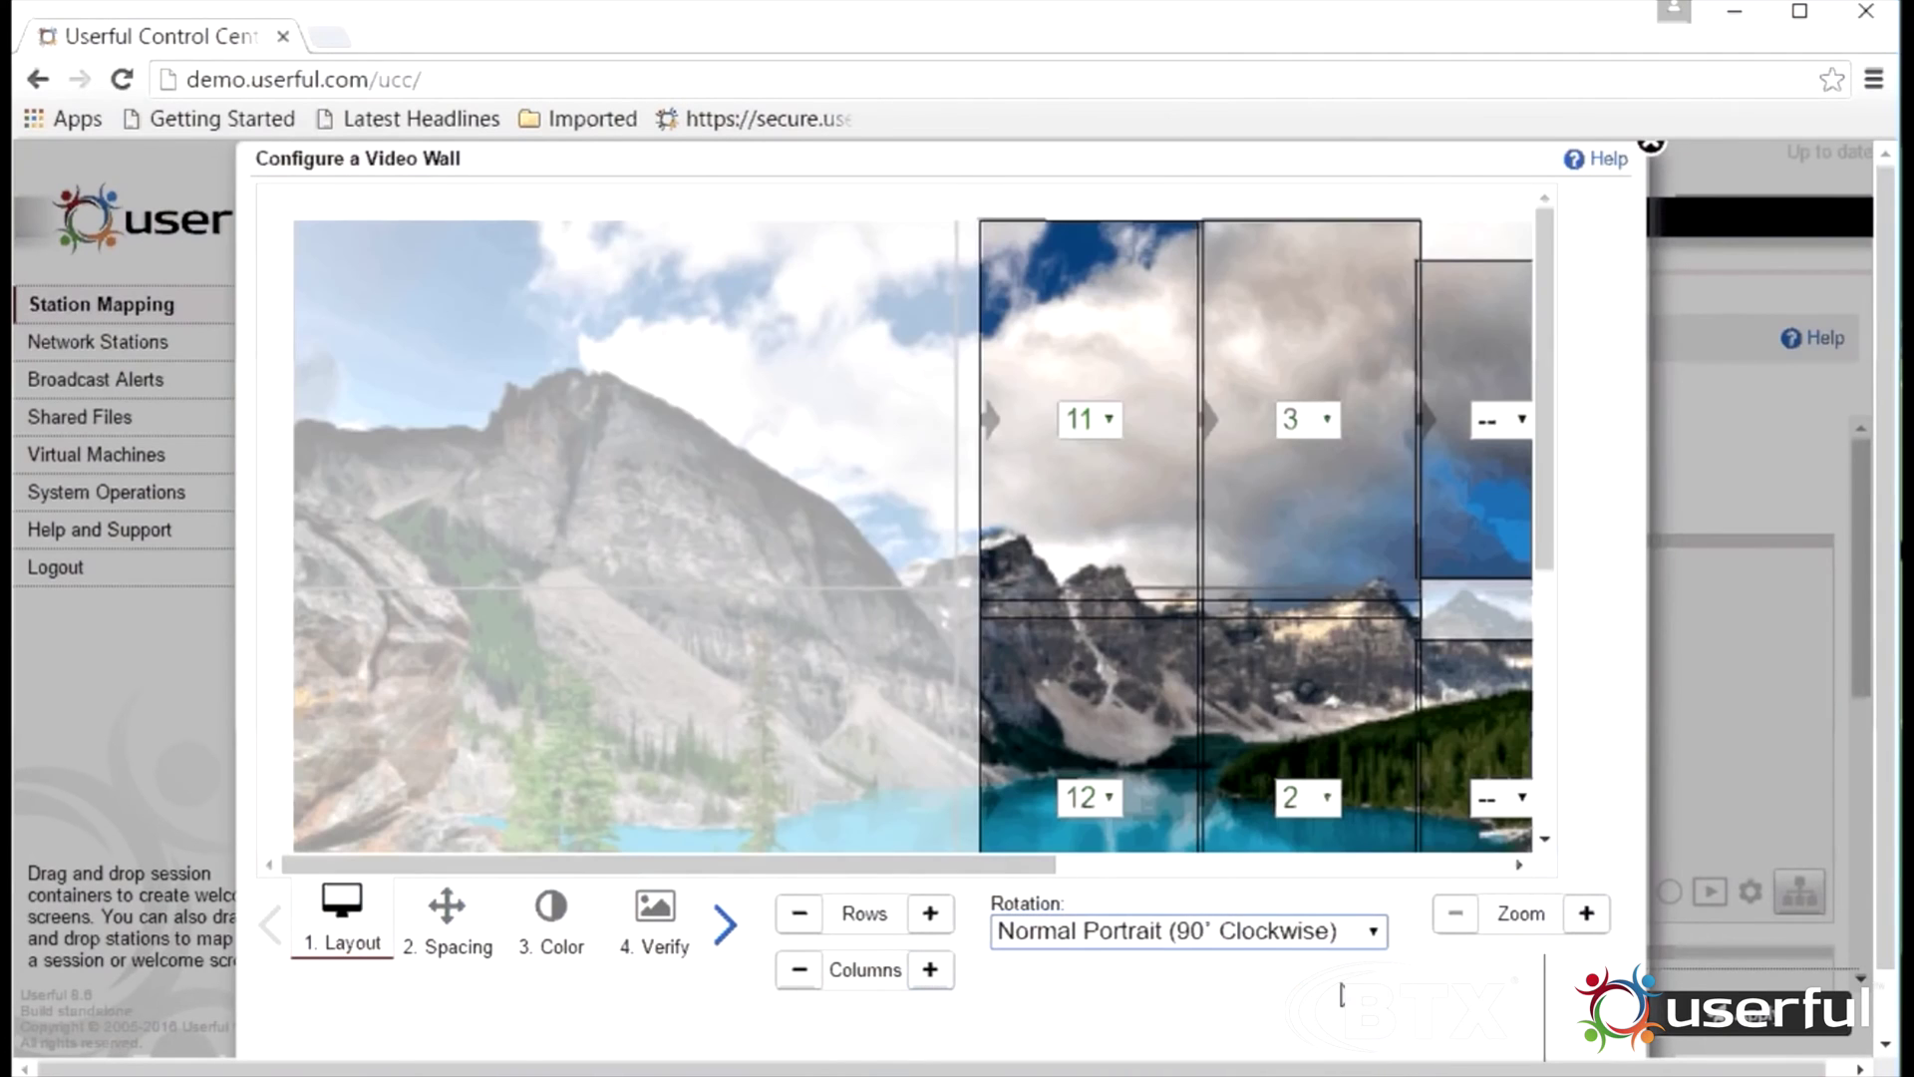
pyautogui.click(1458, 923)
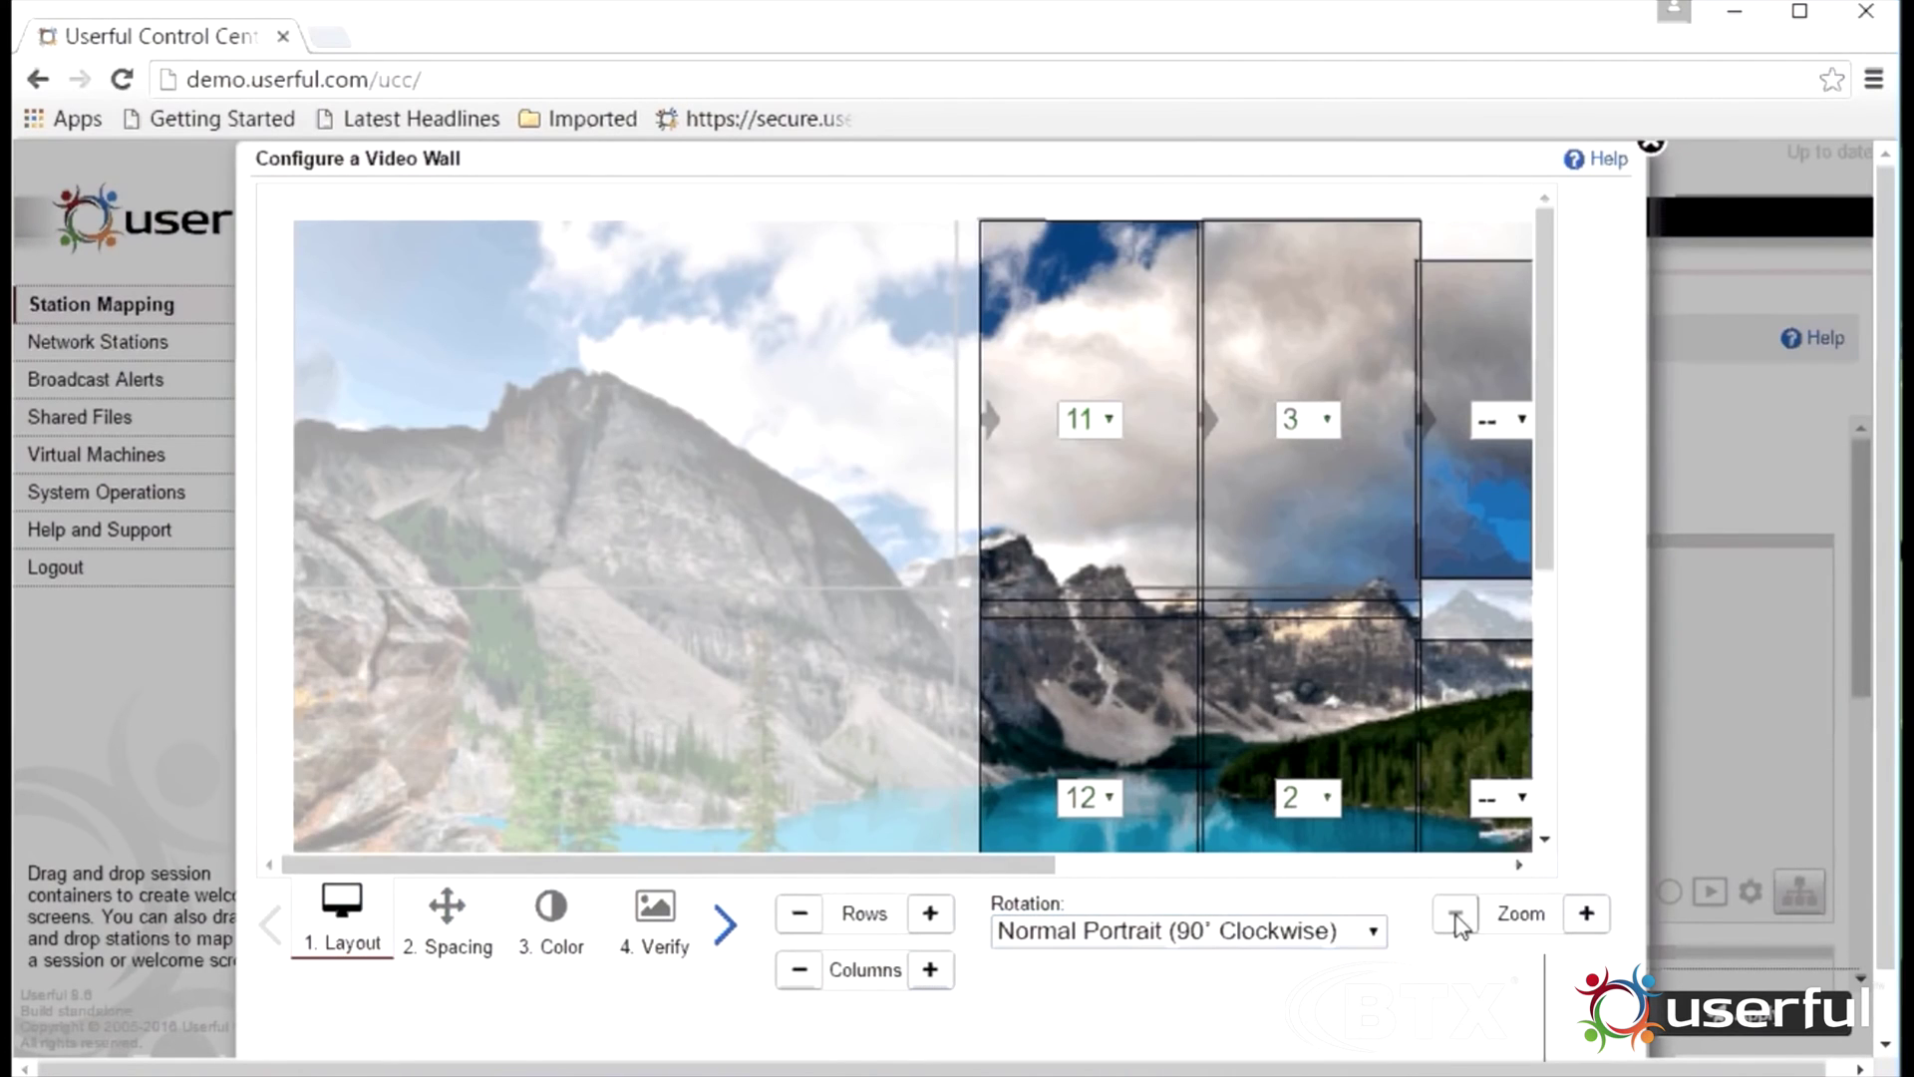
pyautogui.moveTo(1059, 865); pyautogui.dragTo(1291, 864)
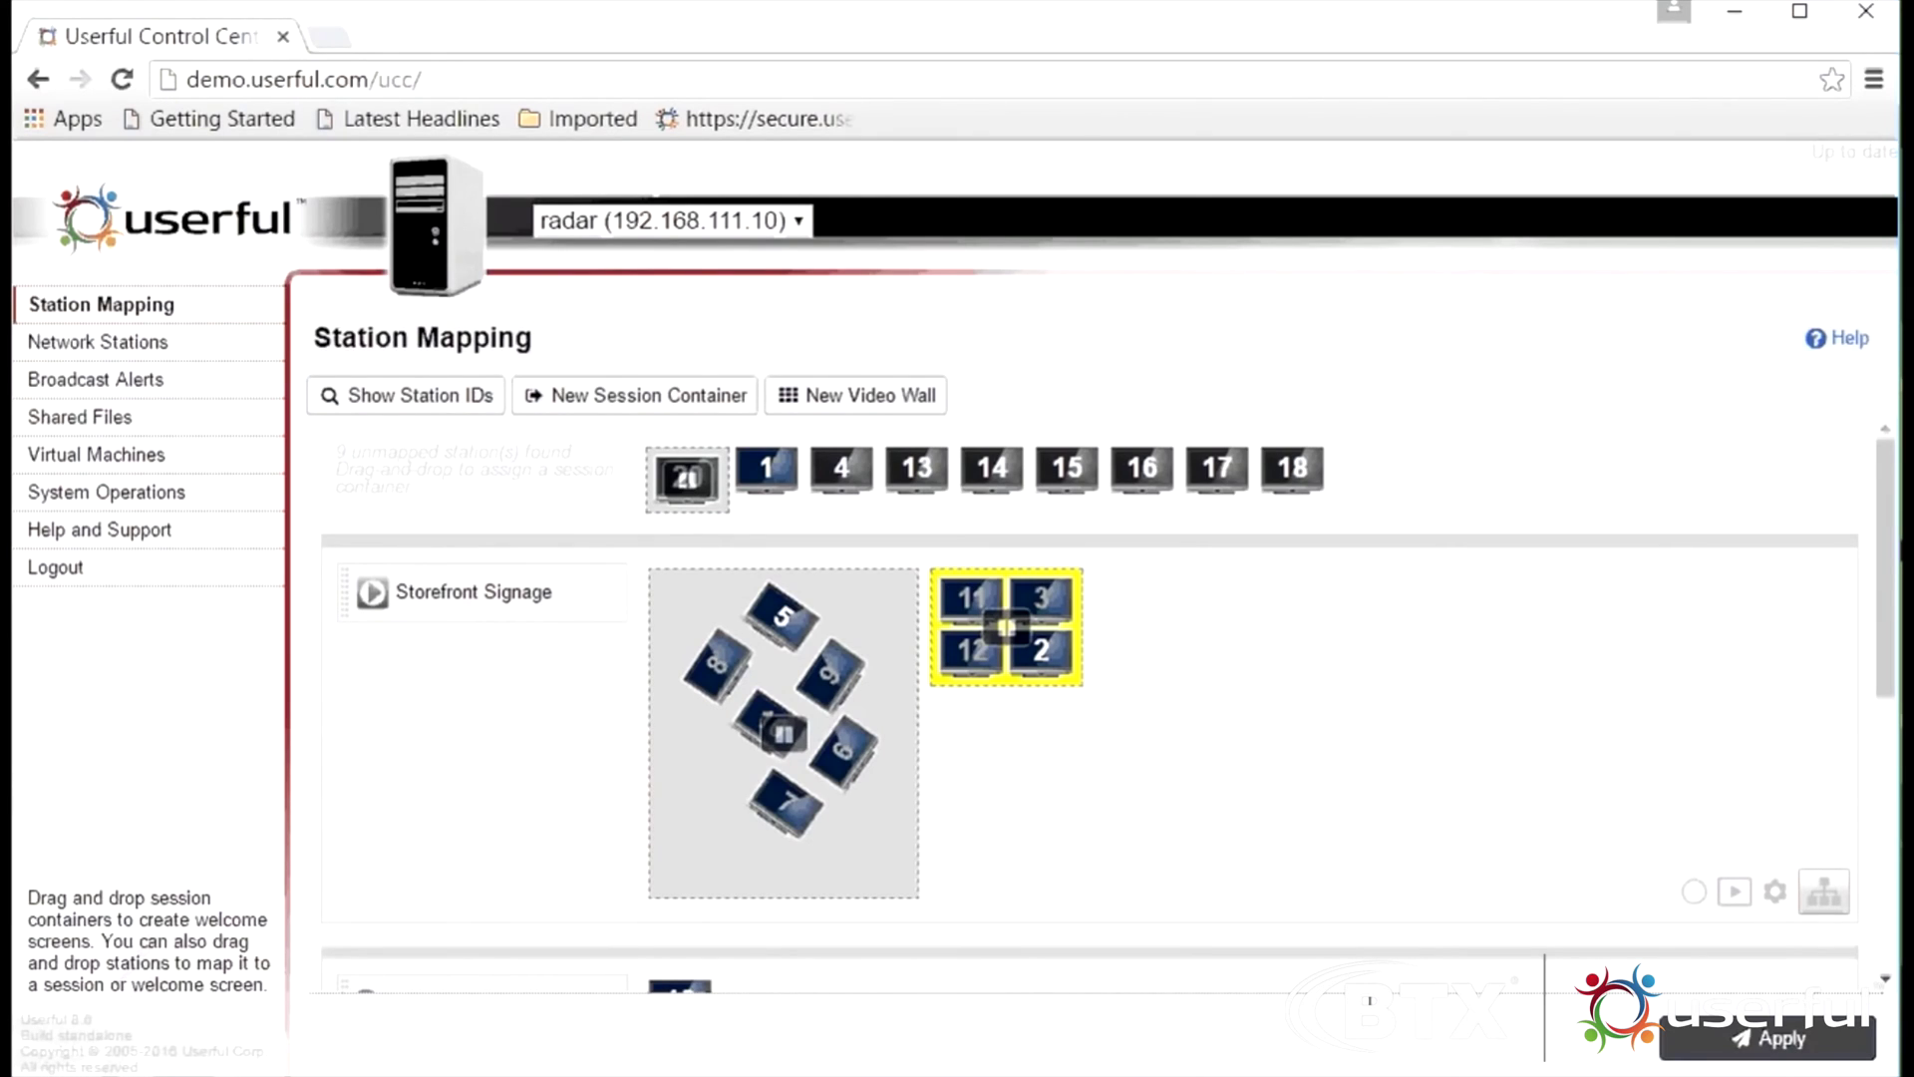
pyautogui.click(705, 394)
# Name the new container 'hdmi' and make it a Blackmagic DeckLink Capture session
pyautogui.click(865, 555)
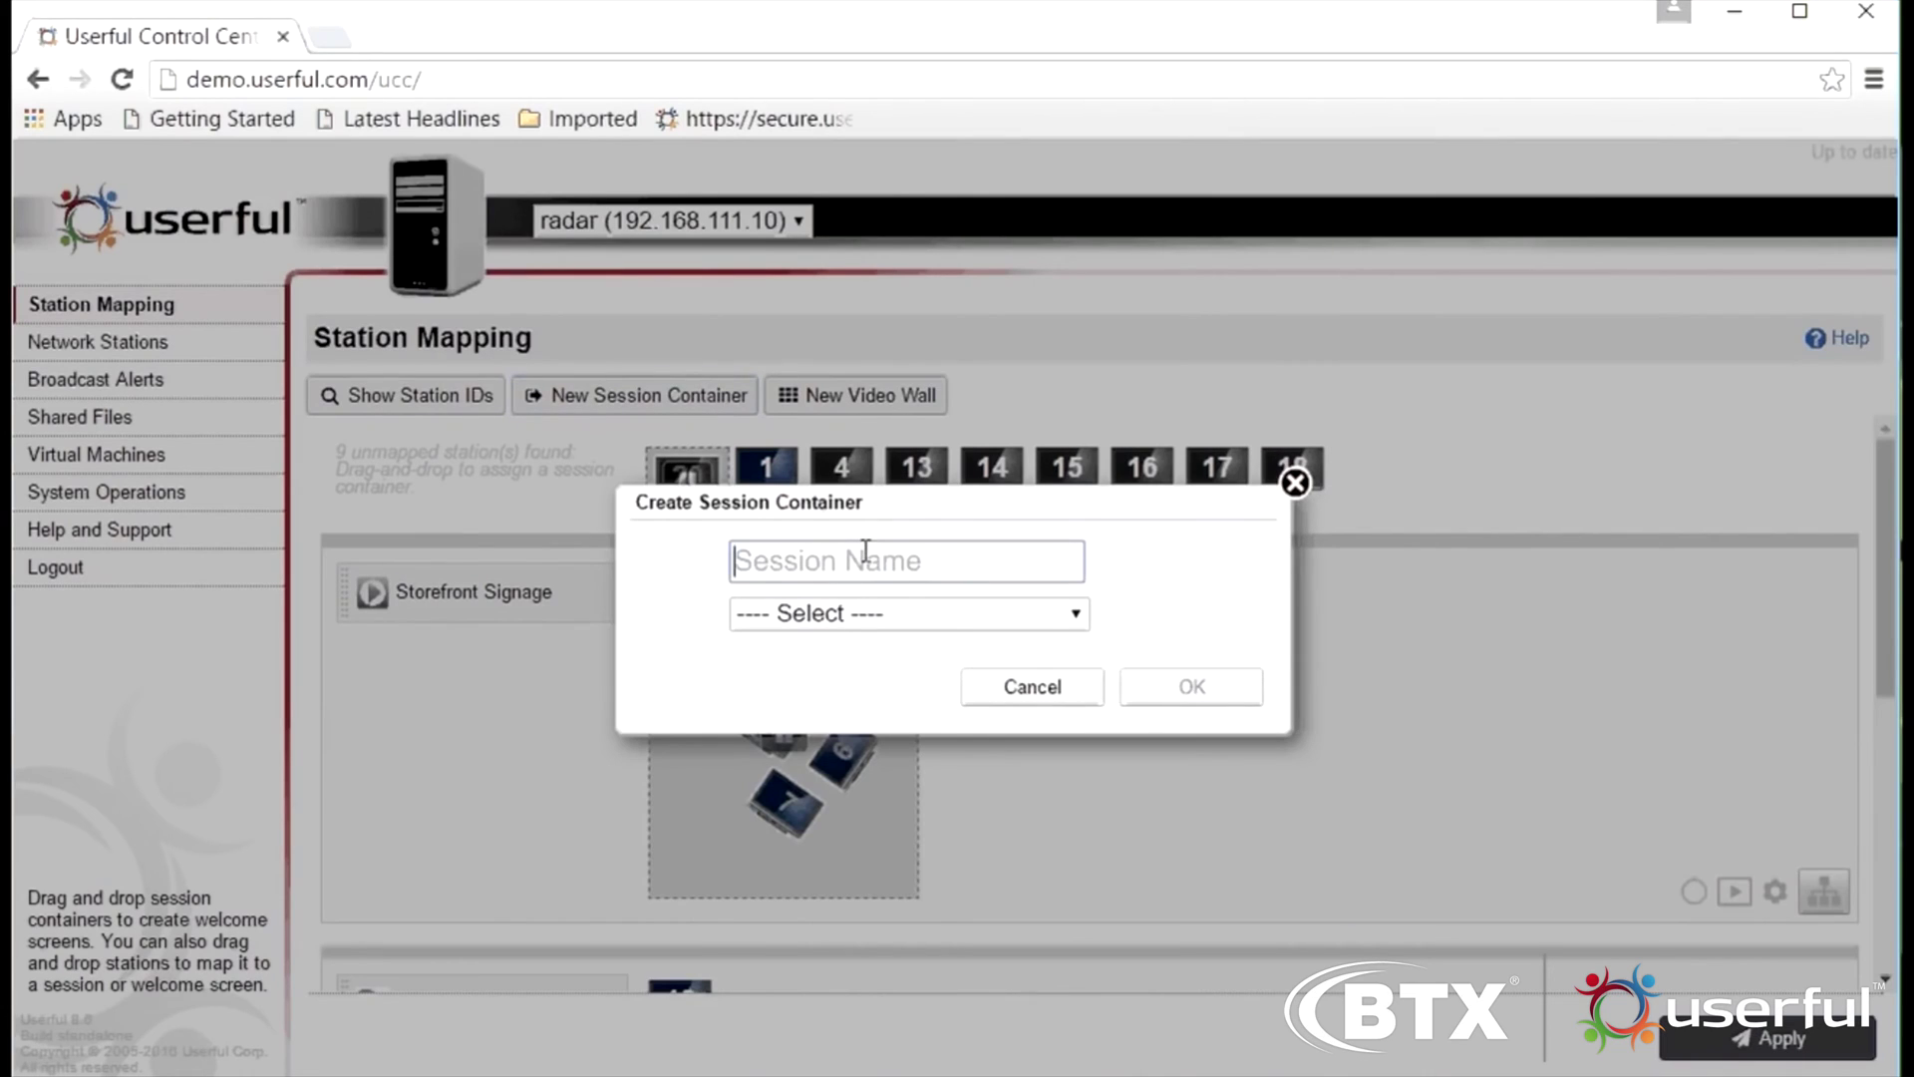
pyautogui.write('hdmi')
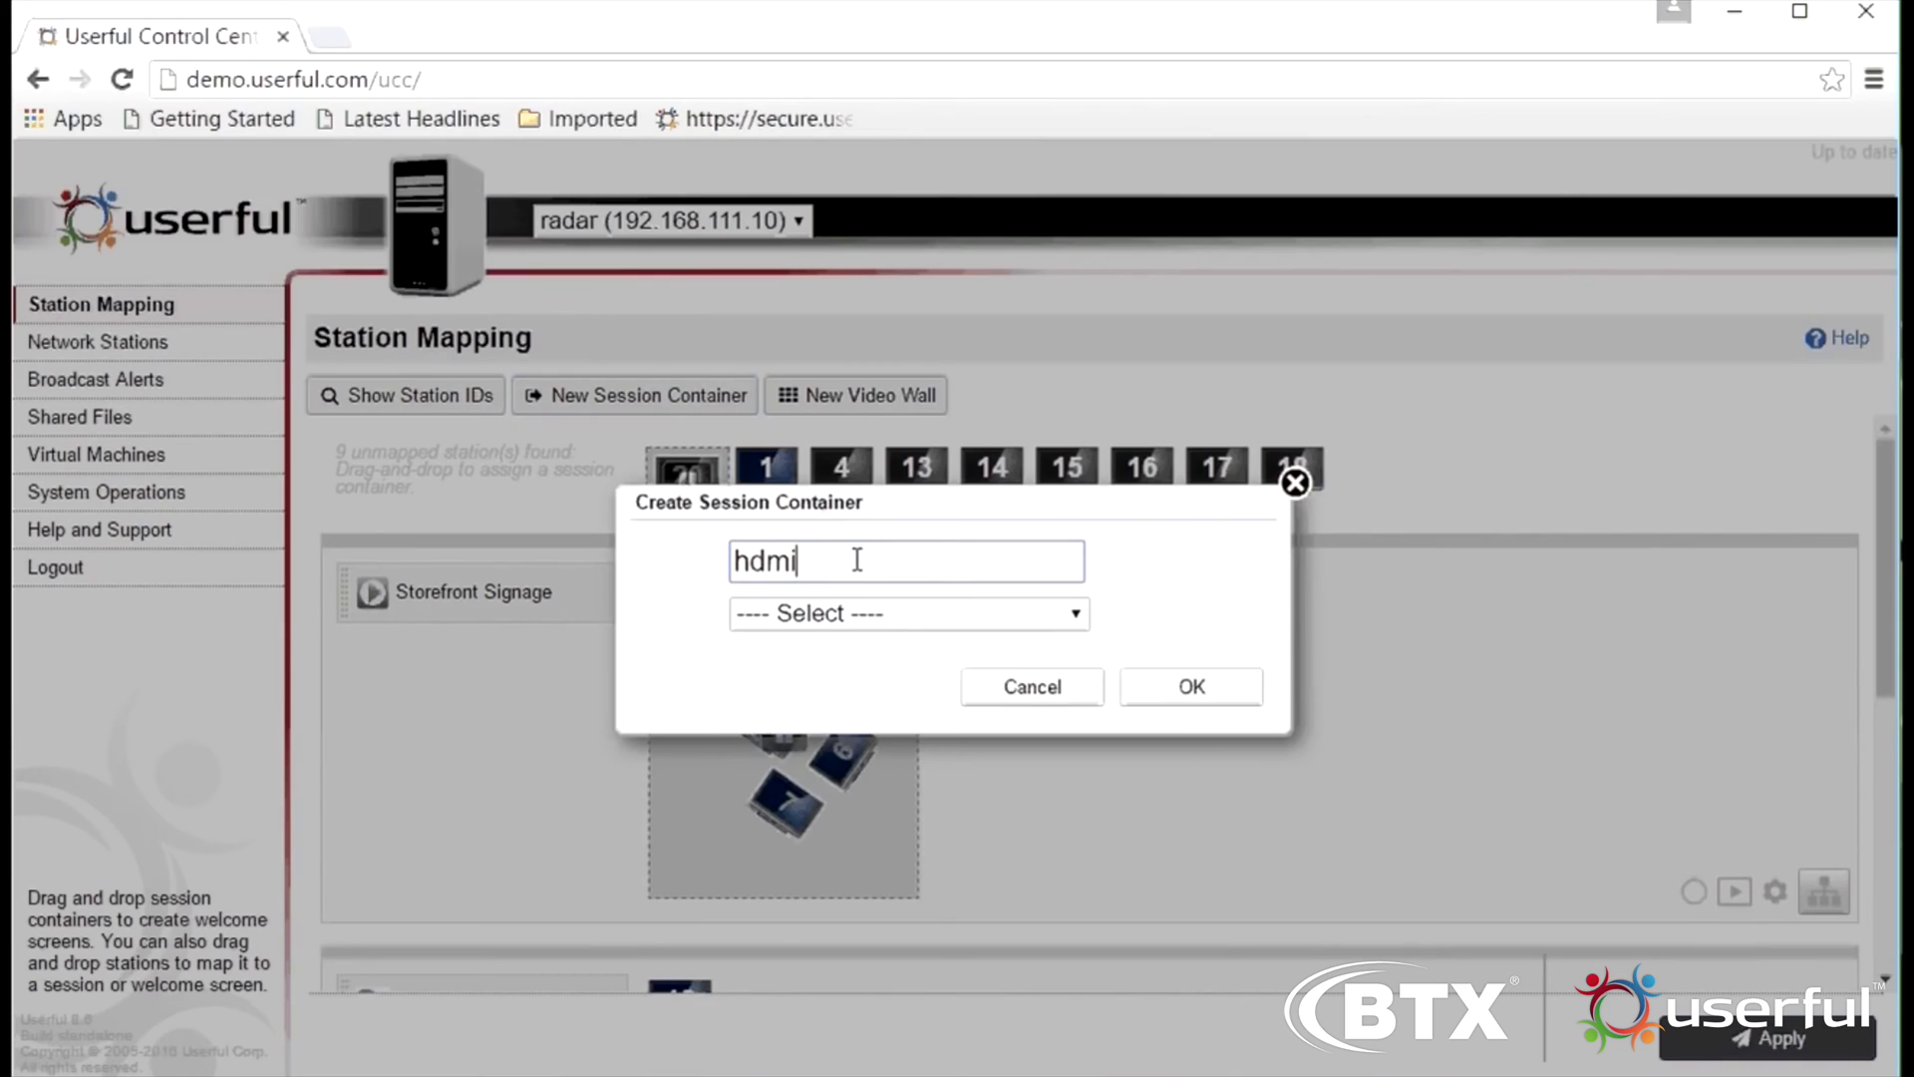
pyautogui.click(884, 624)
pyautogui.click(890, 708)
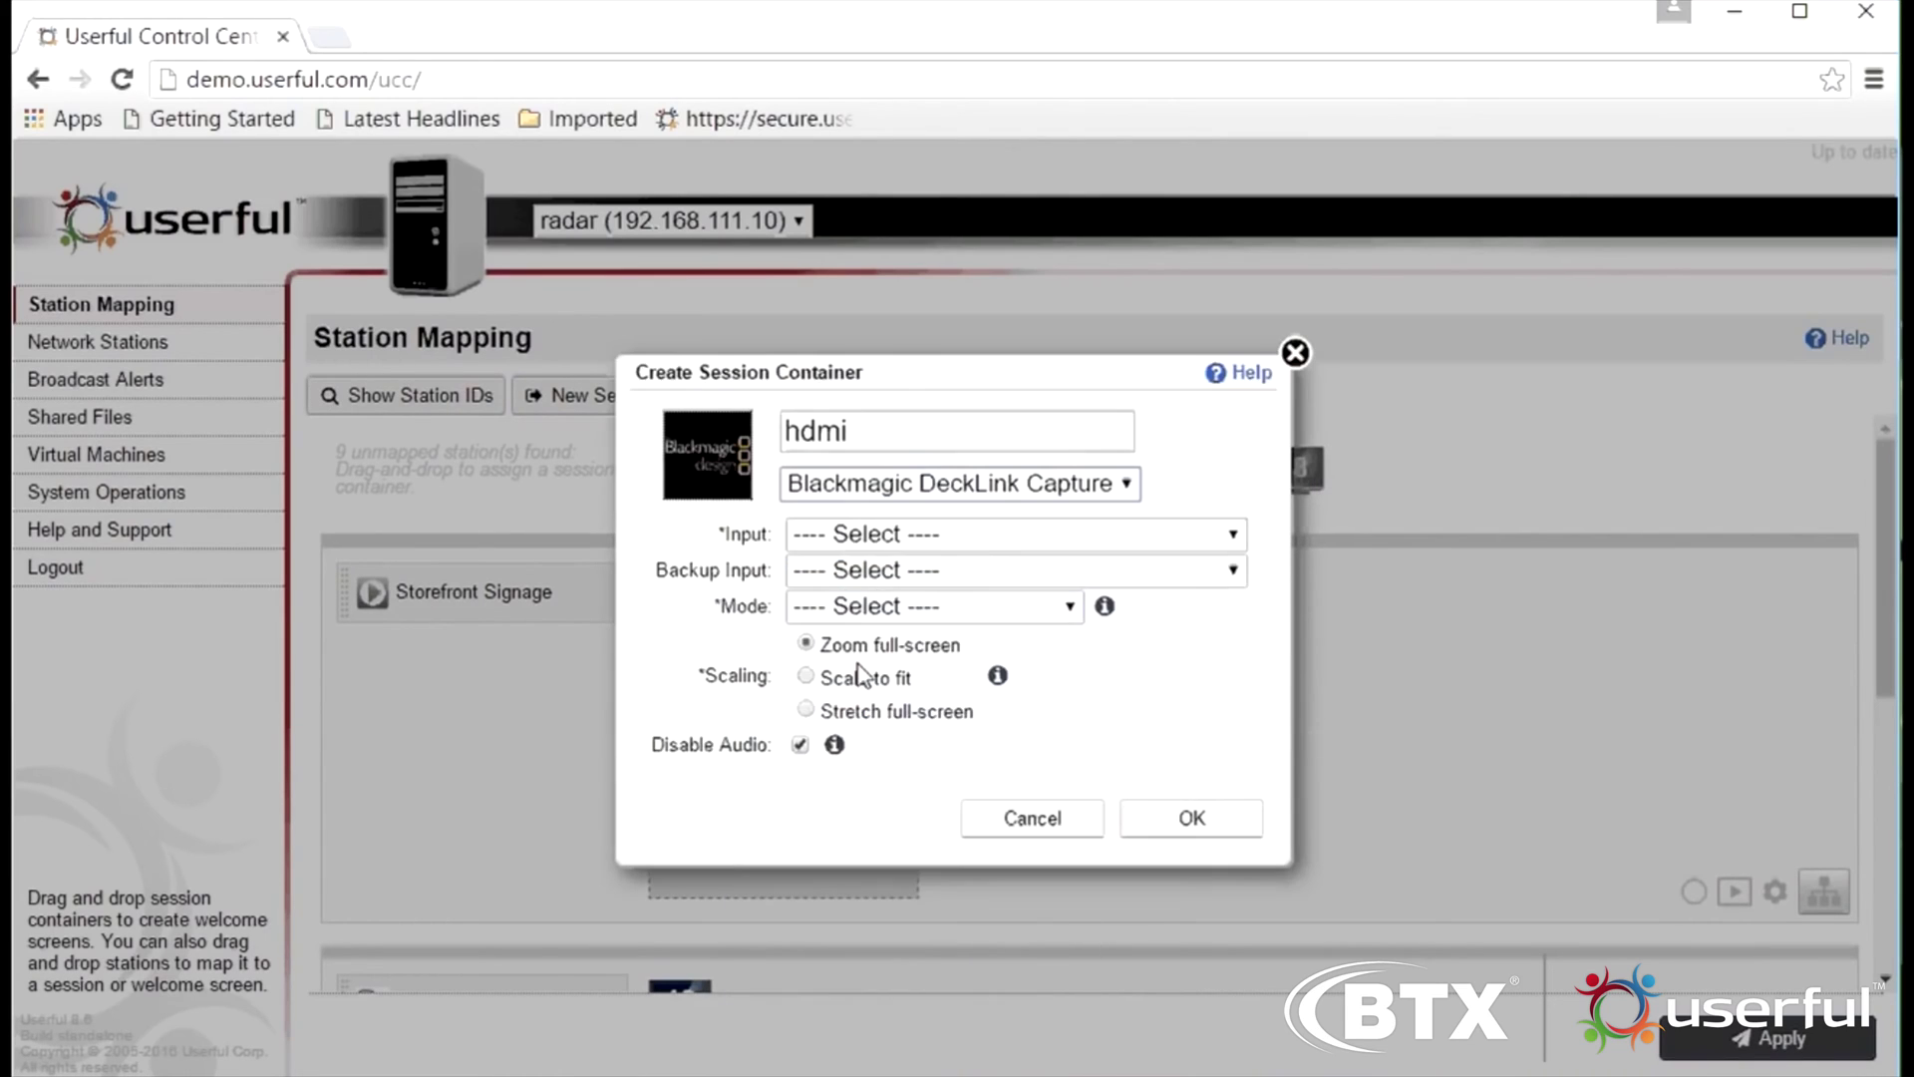
# Set input and backup input to io0 Intensity Pro 4K, and mode to Automatic detection
pyautogui.click(997, 538)
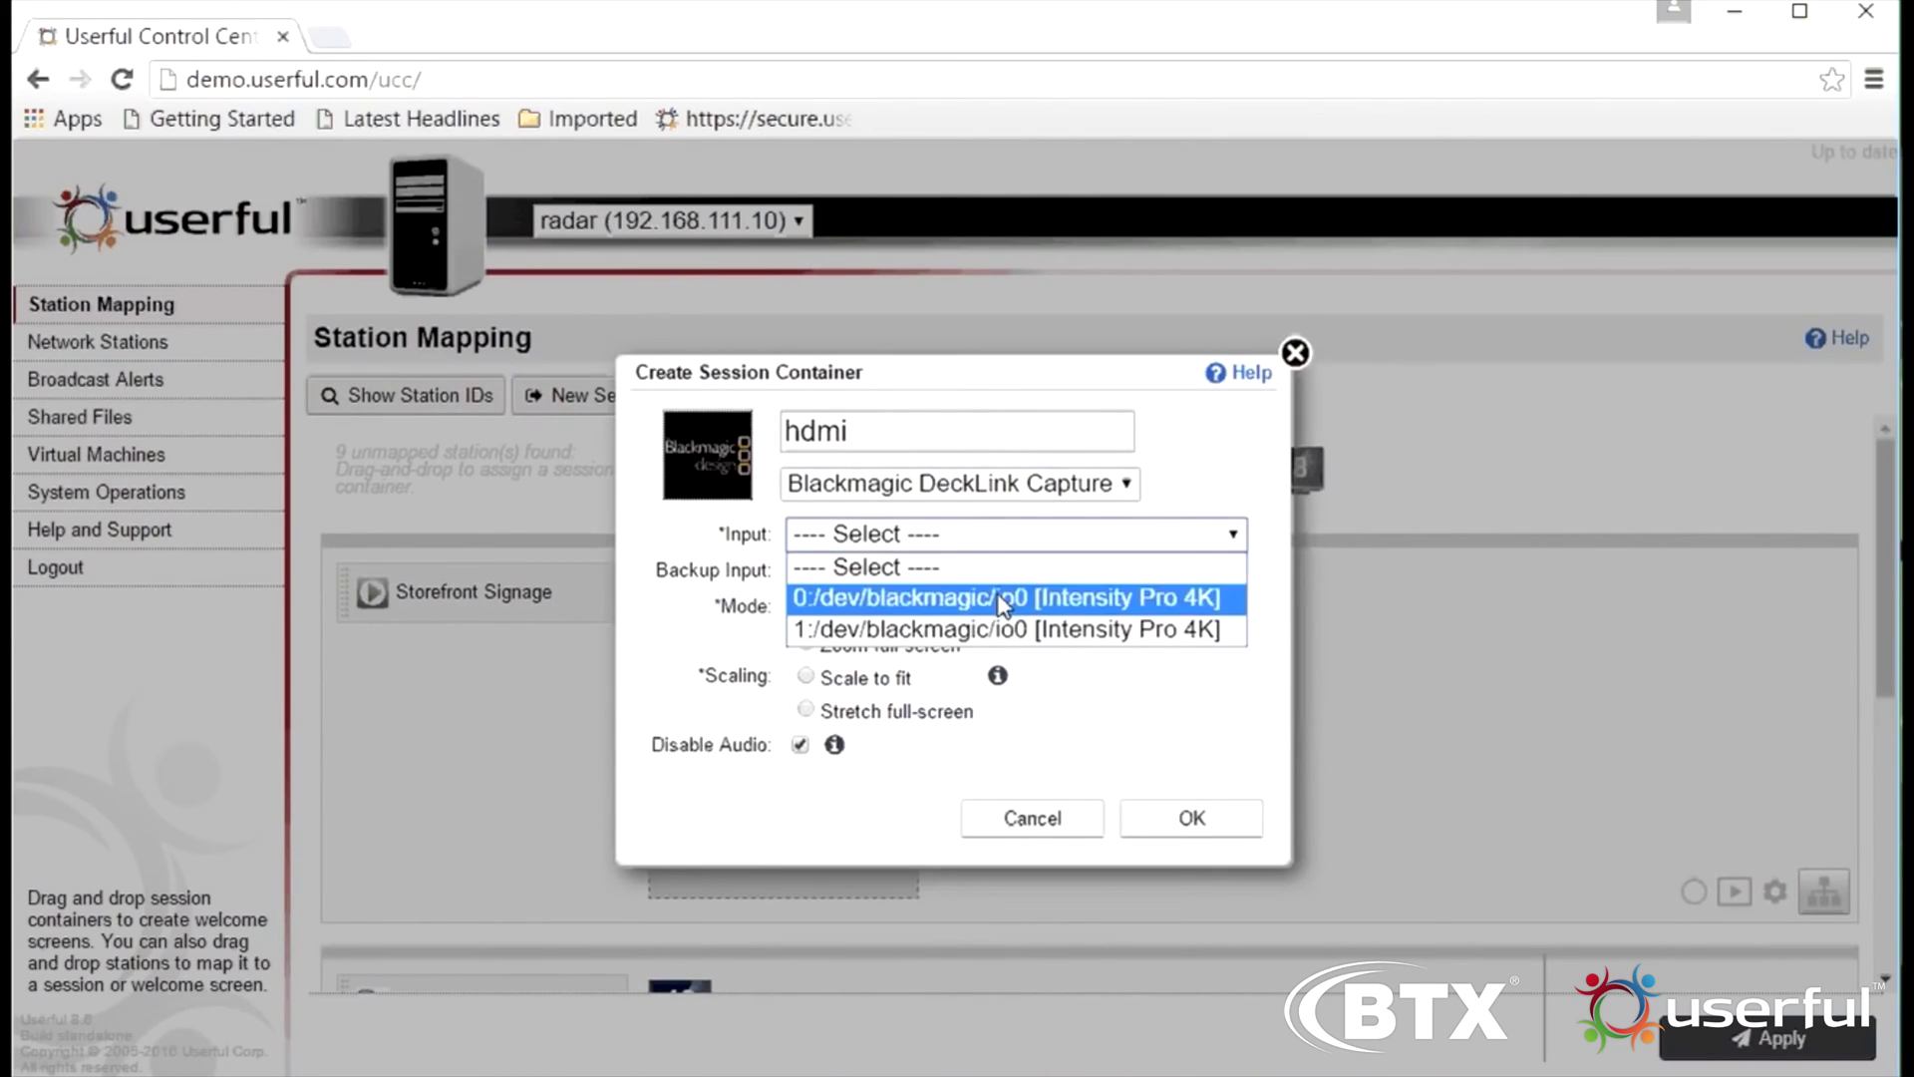
pyautogui.click(1000, 598)
pyautogui.click(997, 572)
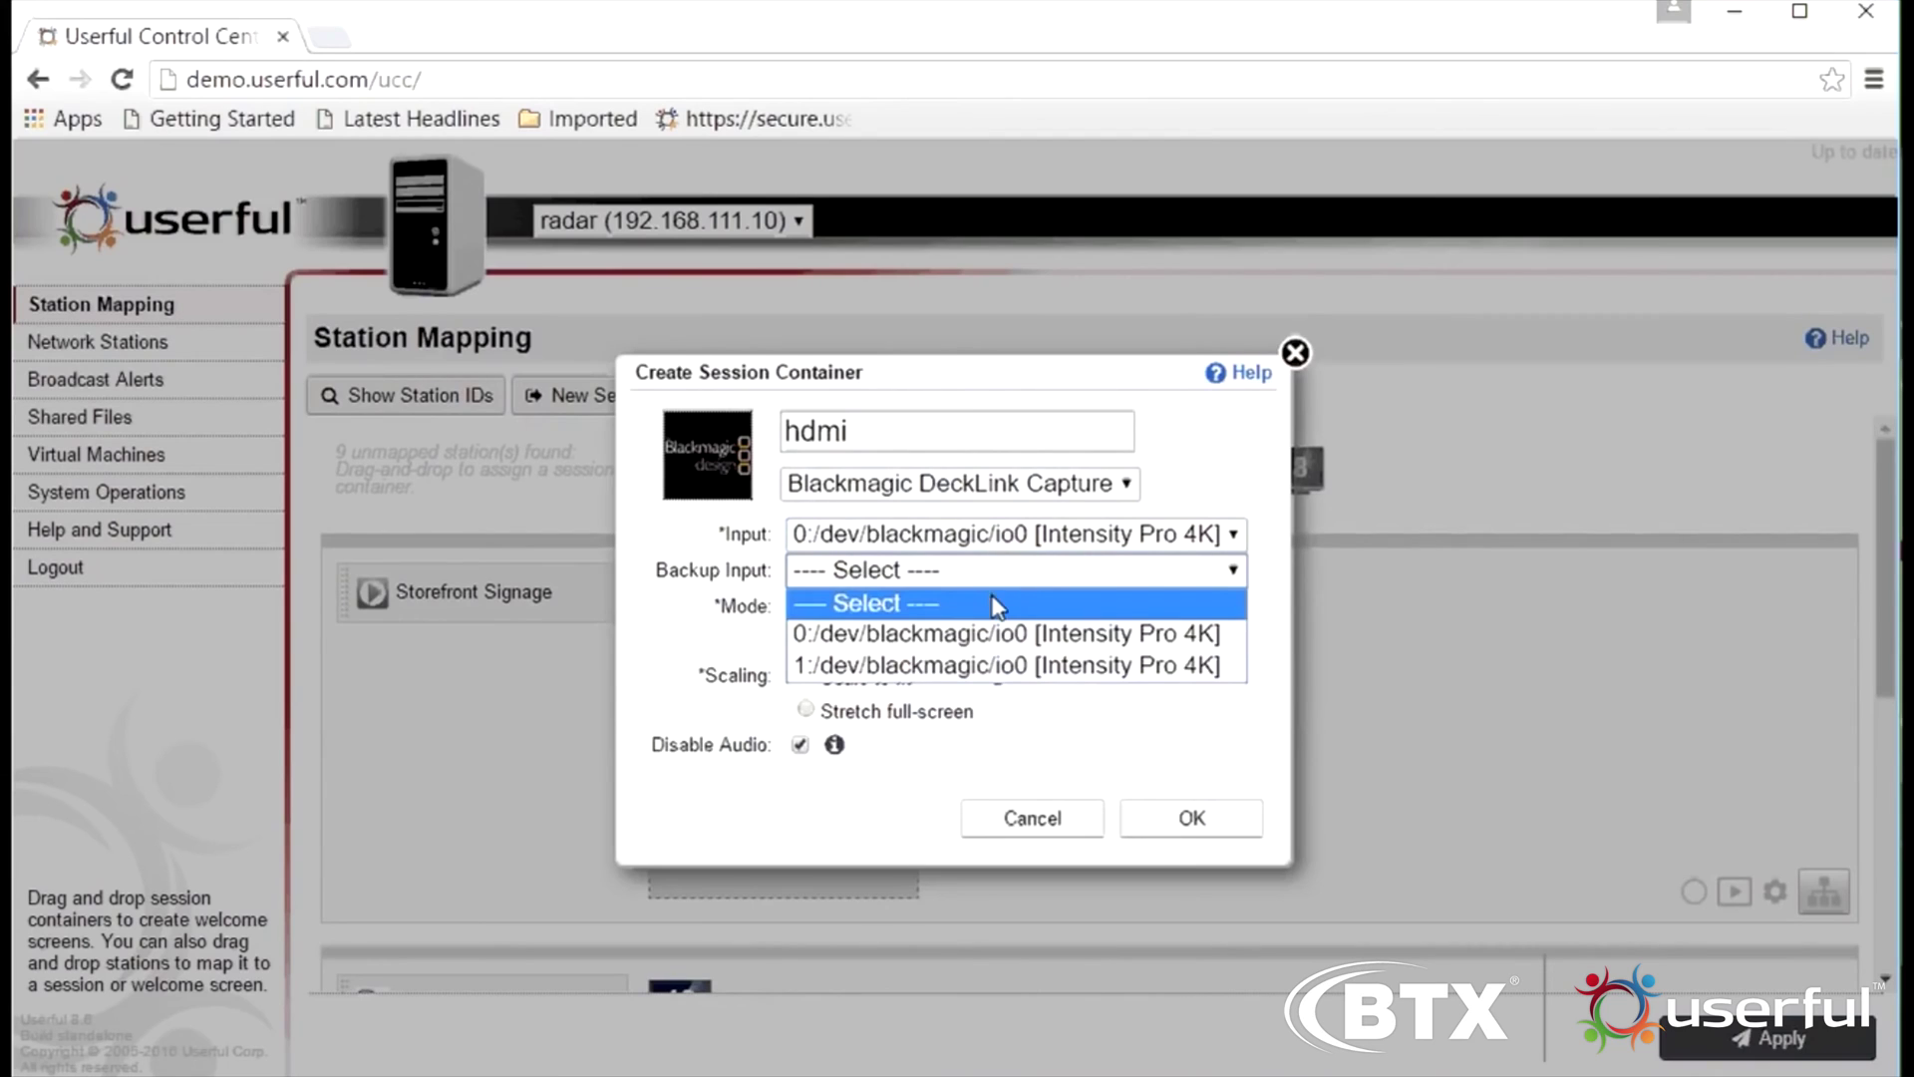
pyautogui.click(997, 634)
pyautogui.click(982, 608)
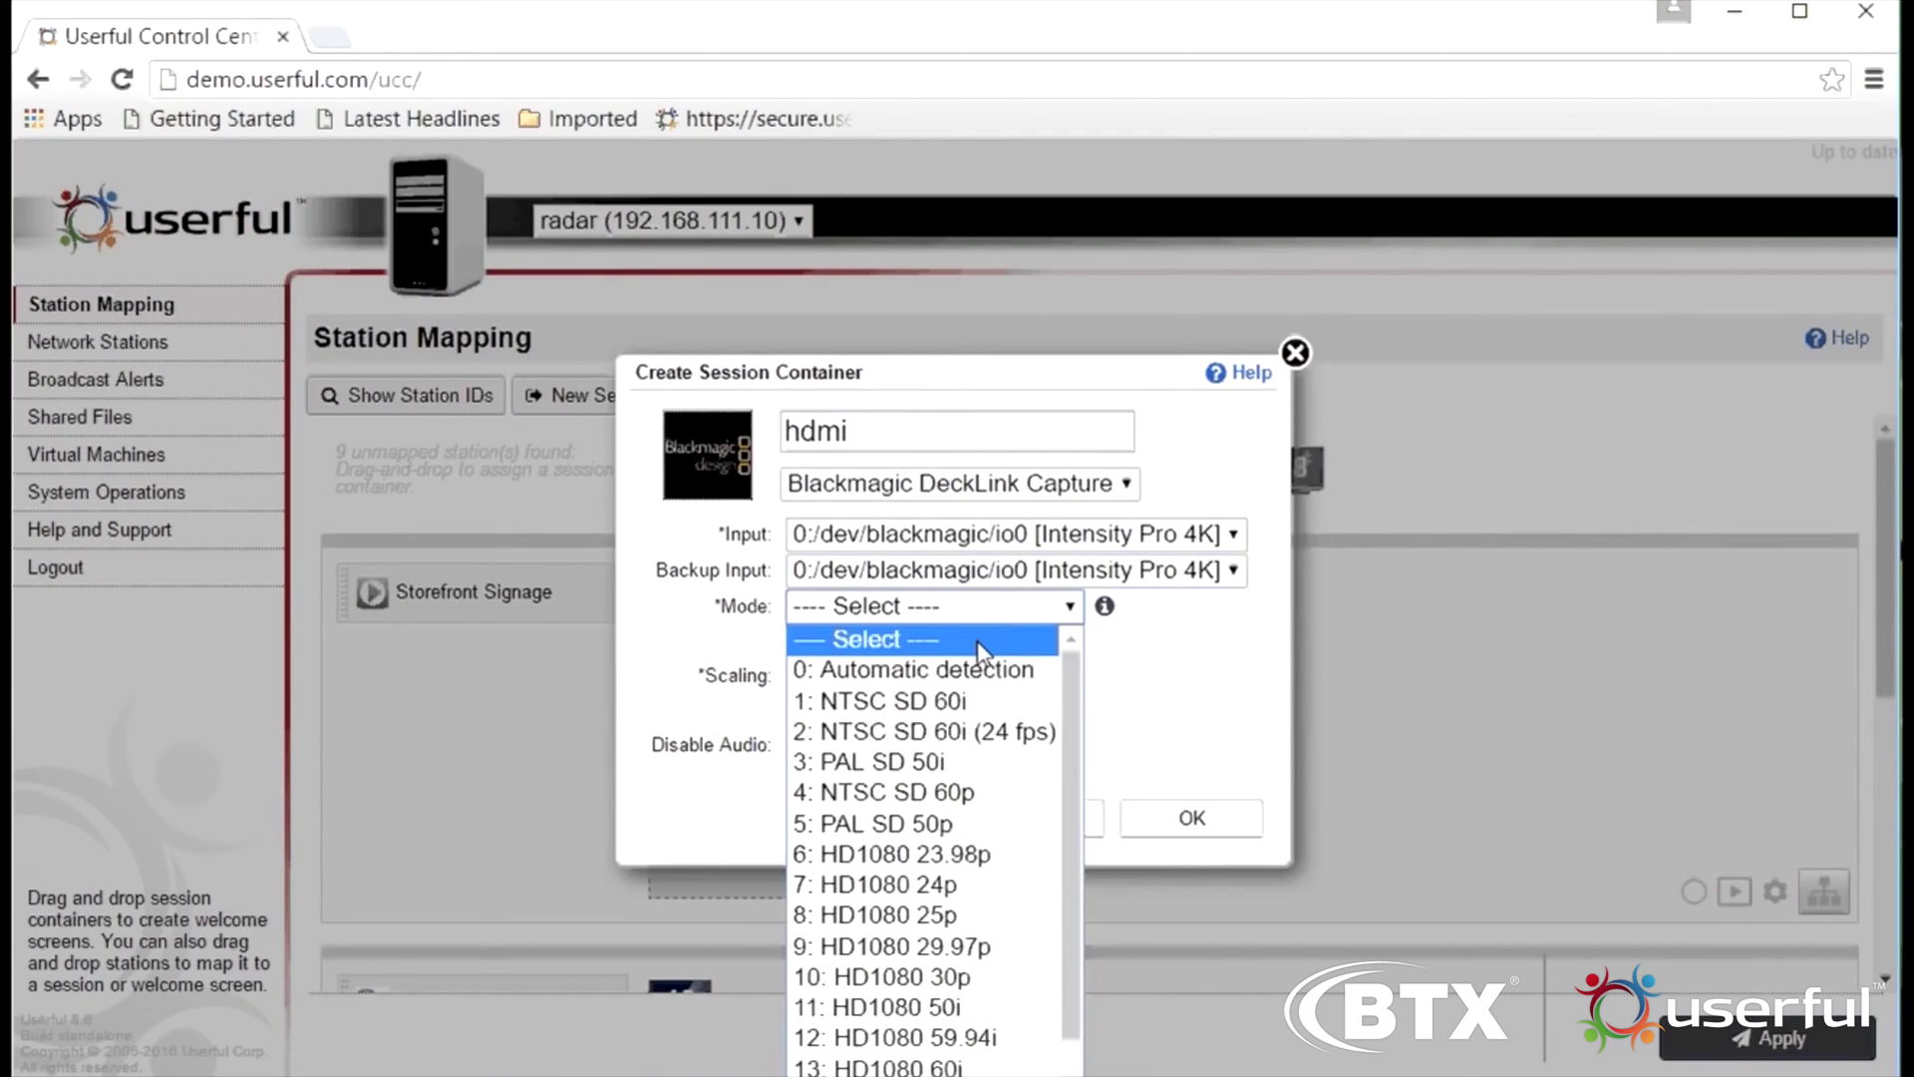
pyautogui.click(983, 670)
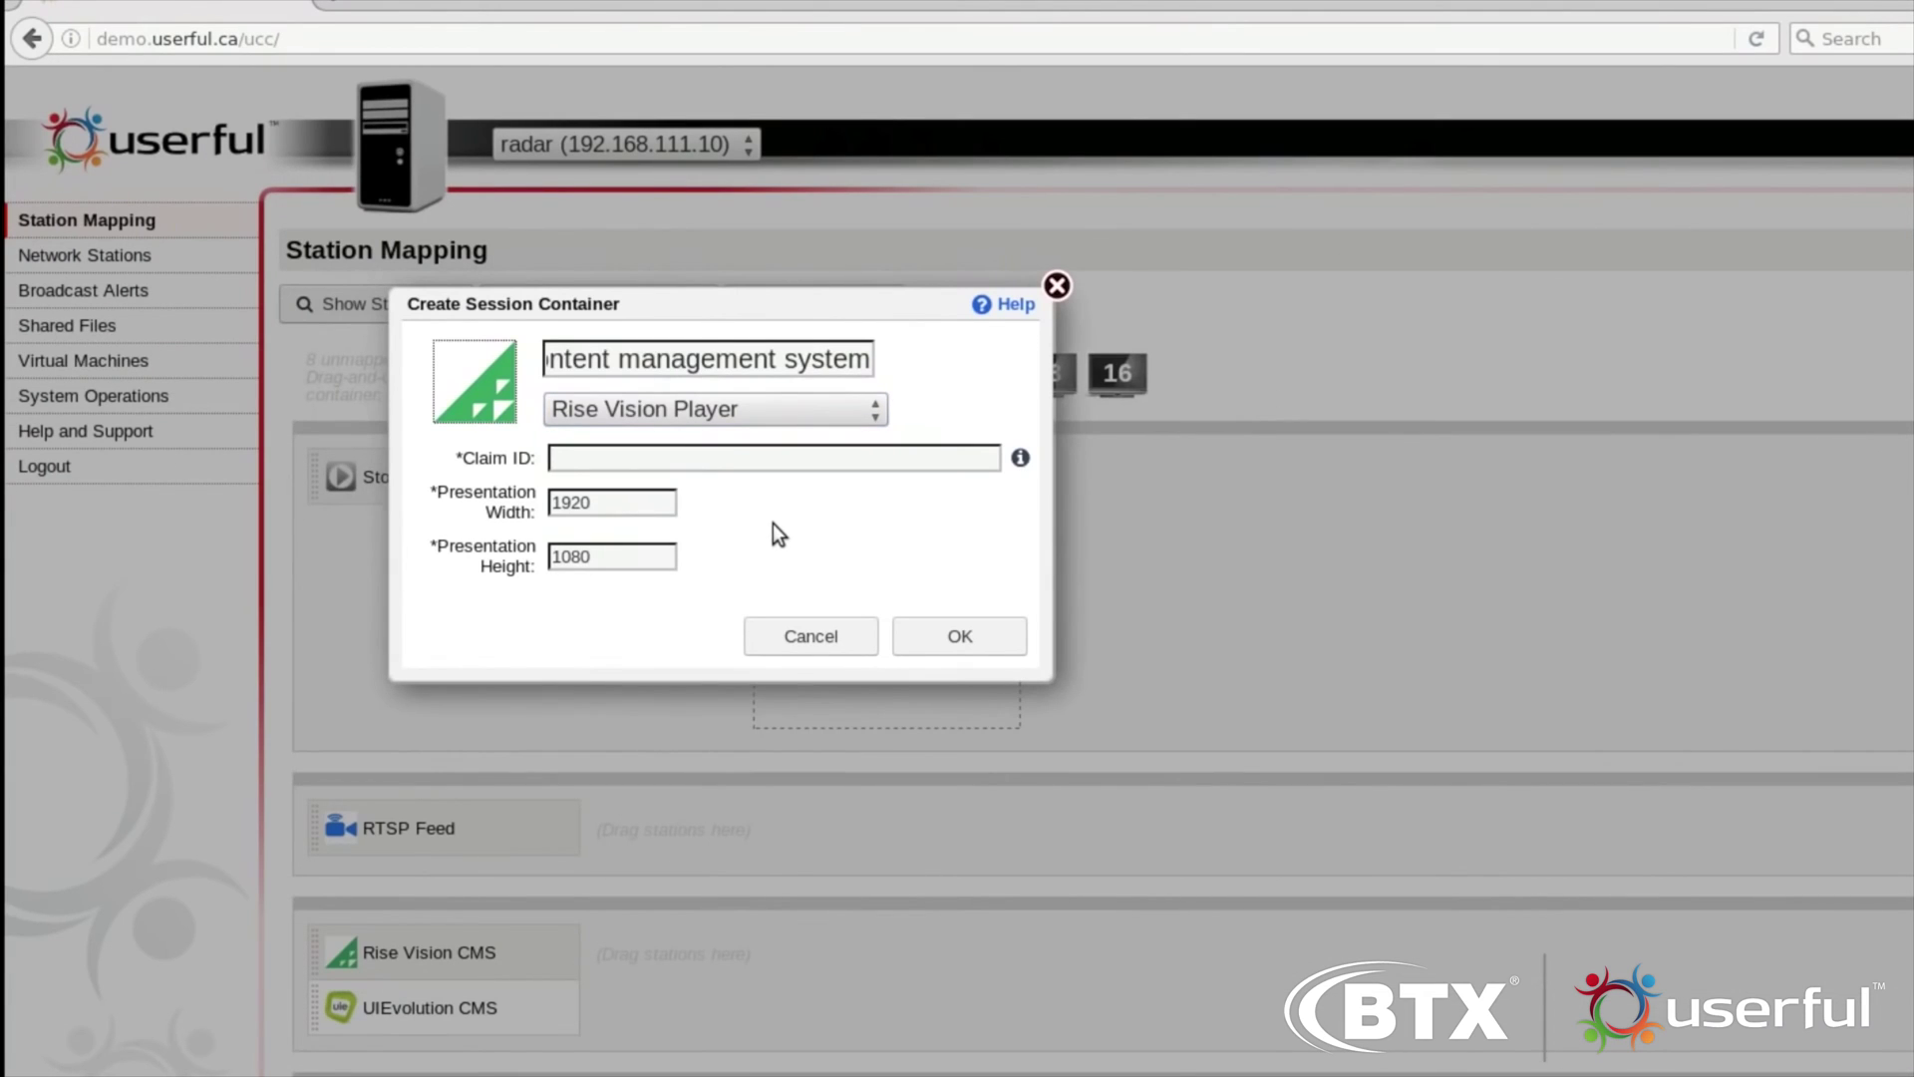
# Fill in the numeric ID field and set the container's browser to Firefox after trying Chrome
pyautogui.write('194 234 890875')
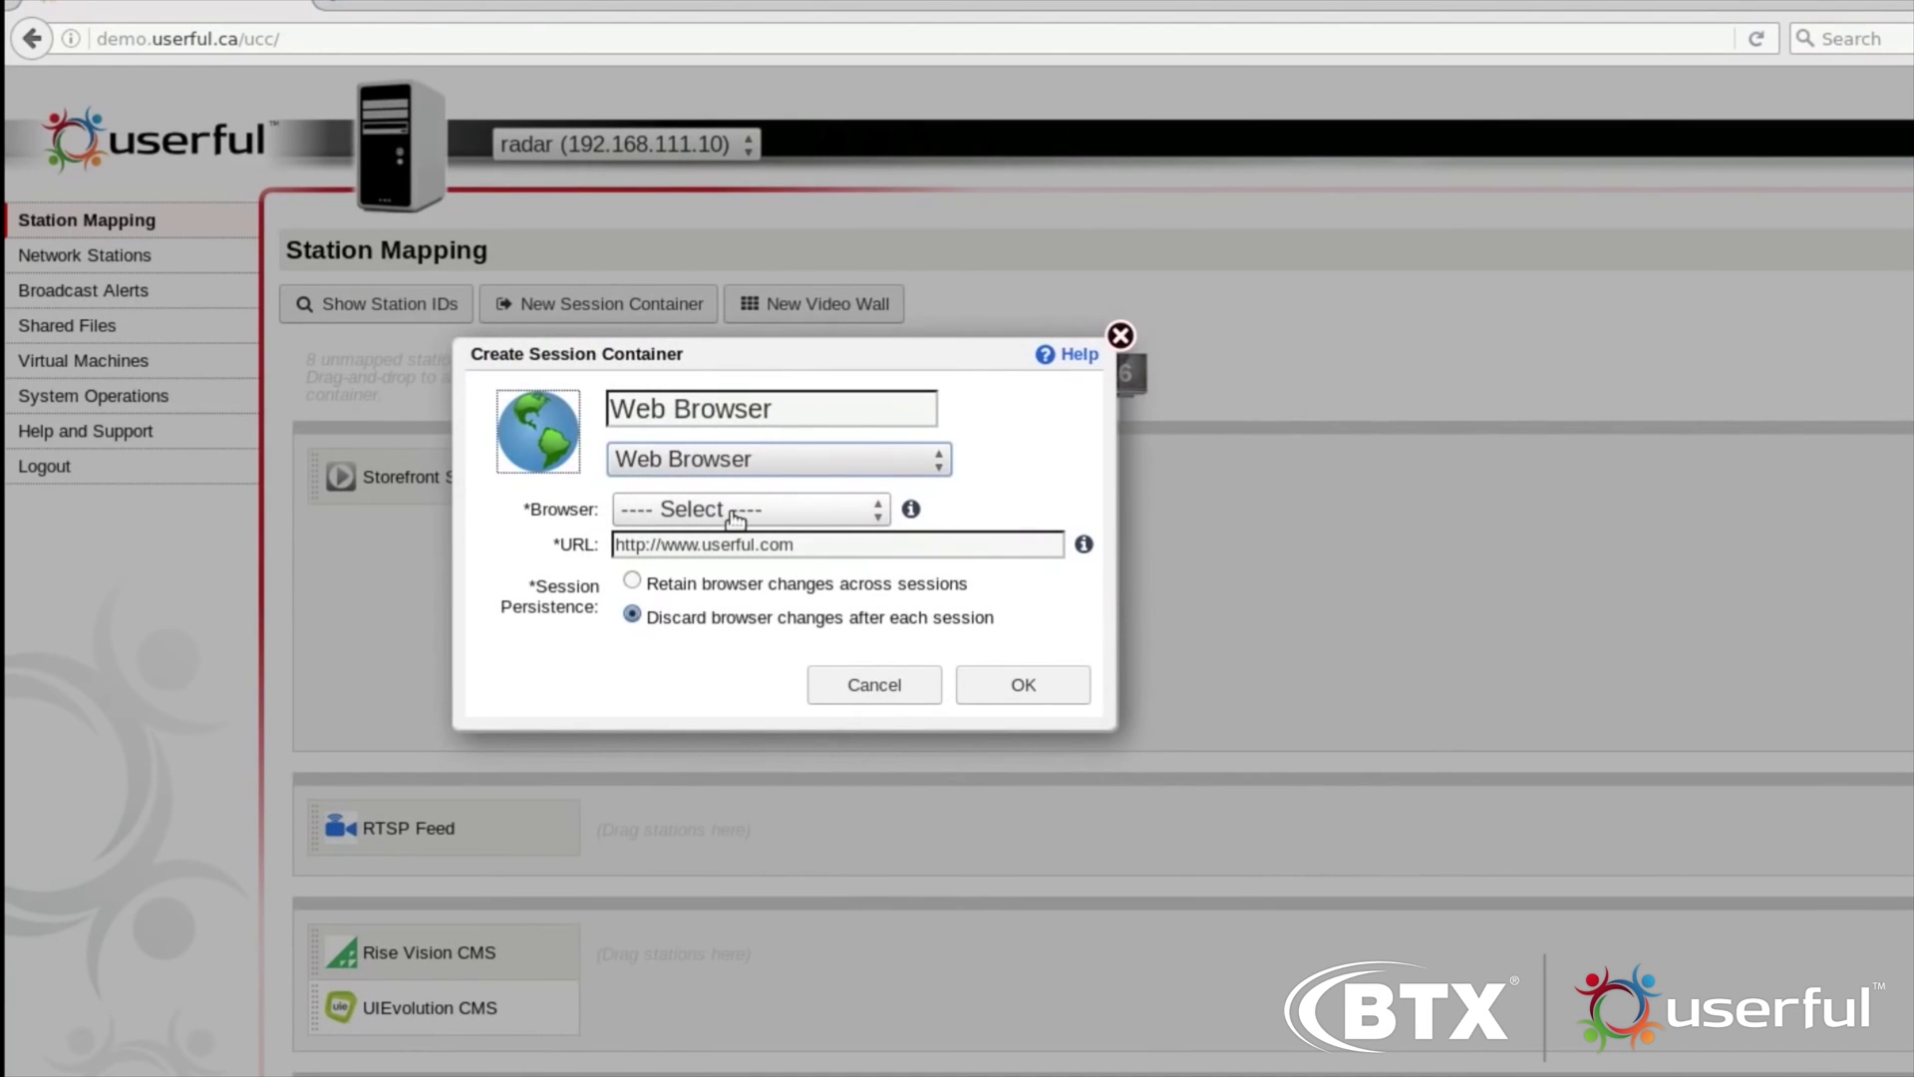
pyautogui.click(734, 512)
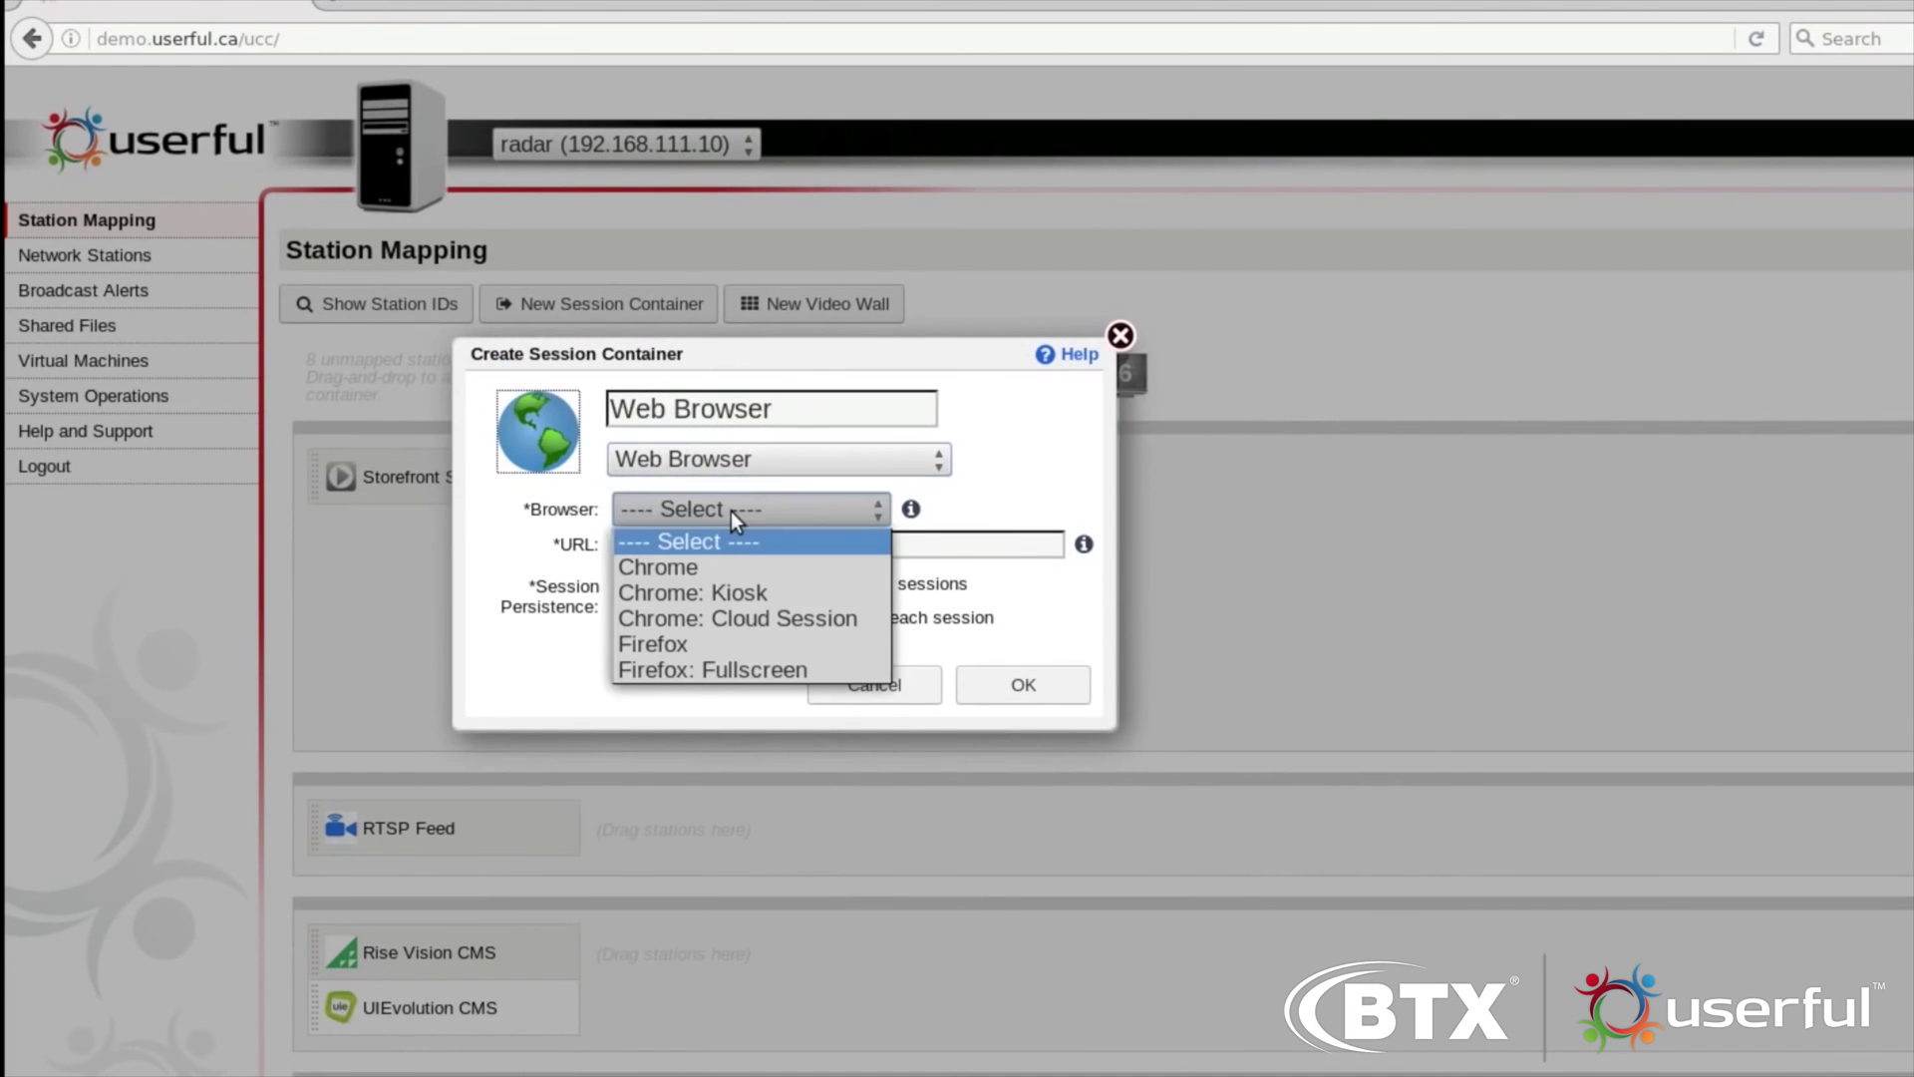
pyautogui.click(708, 568)
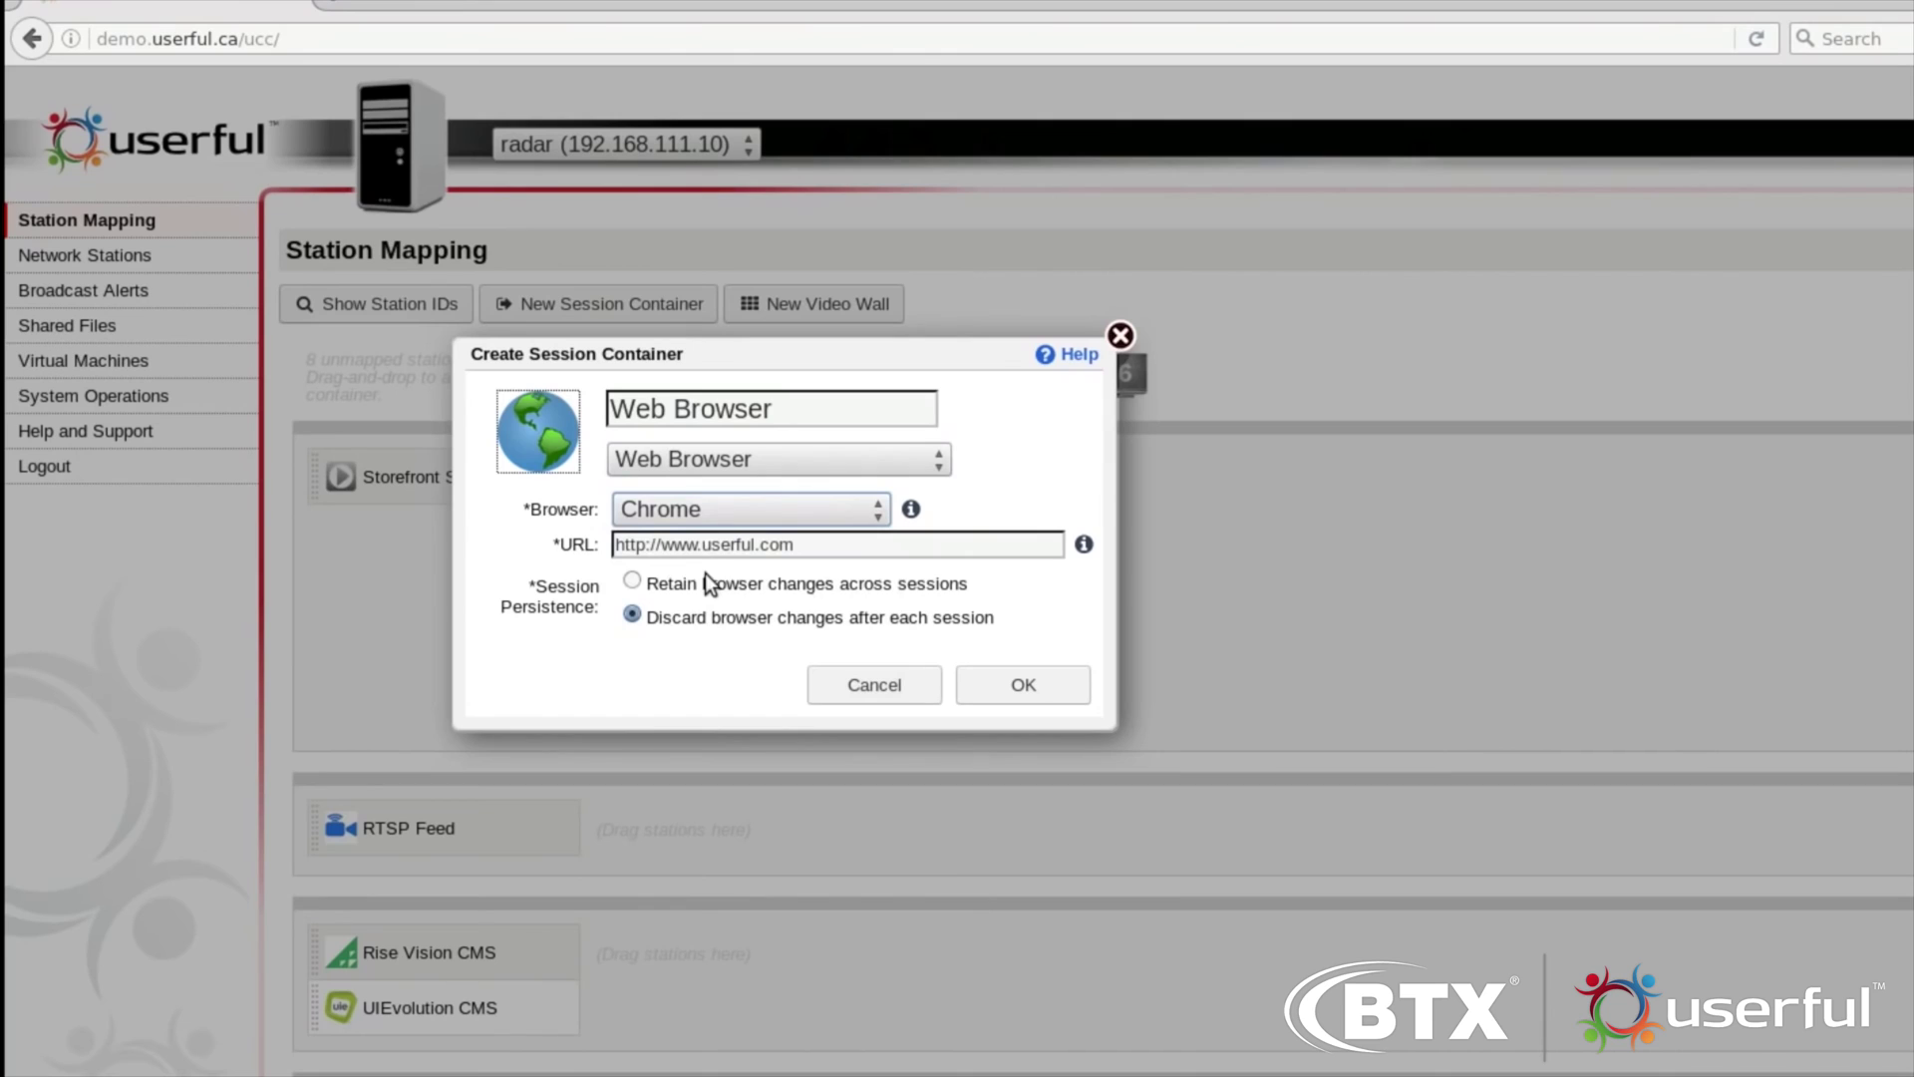
pyautogui.click(869, 513)
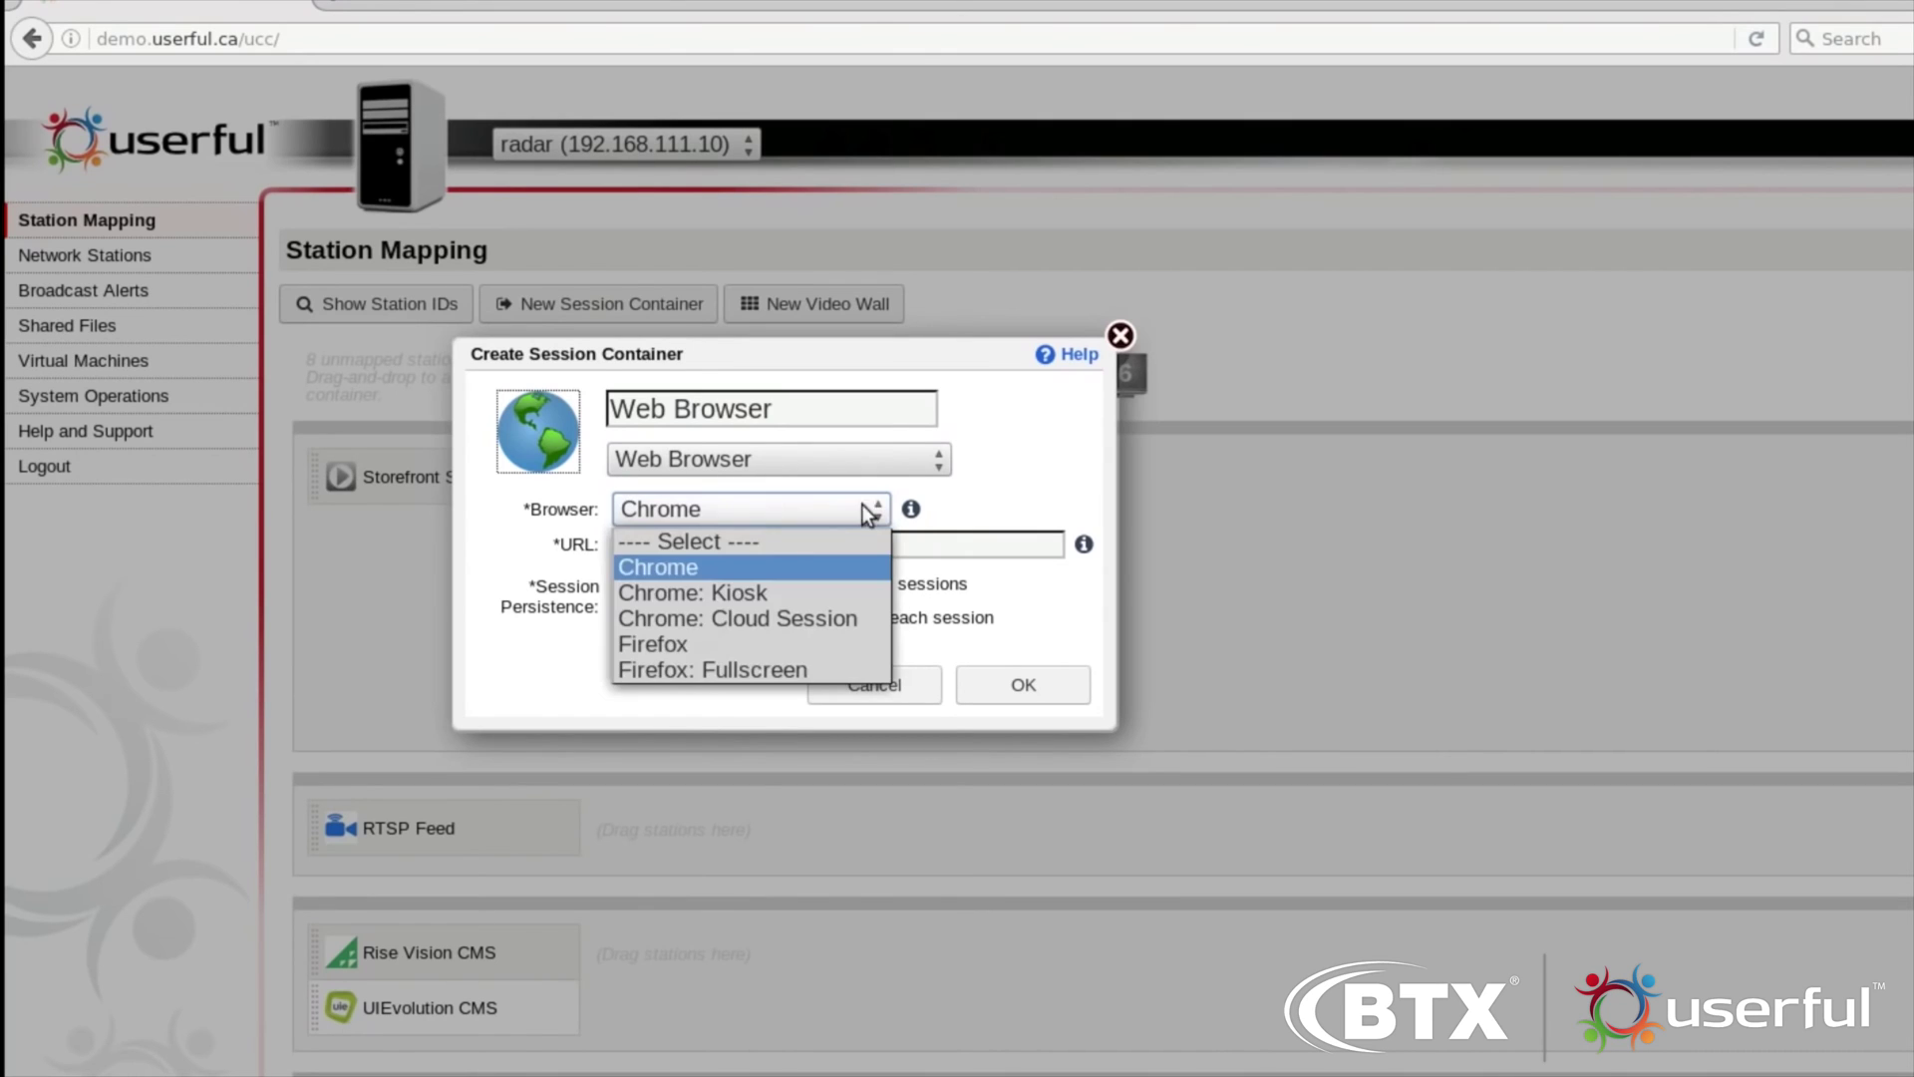
pyautogui.click(688, 646)
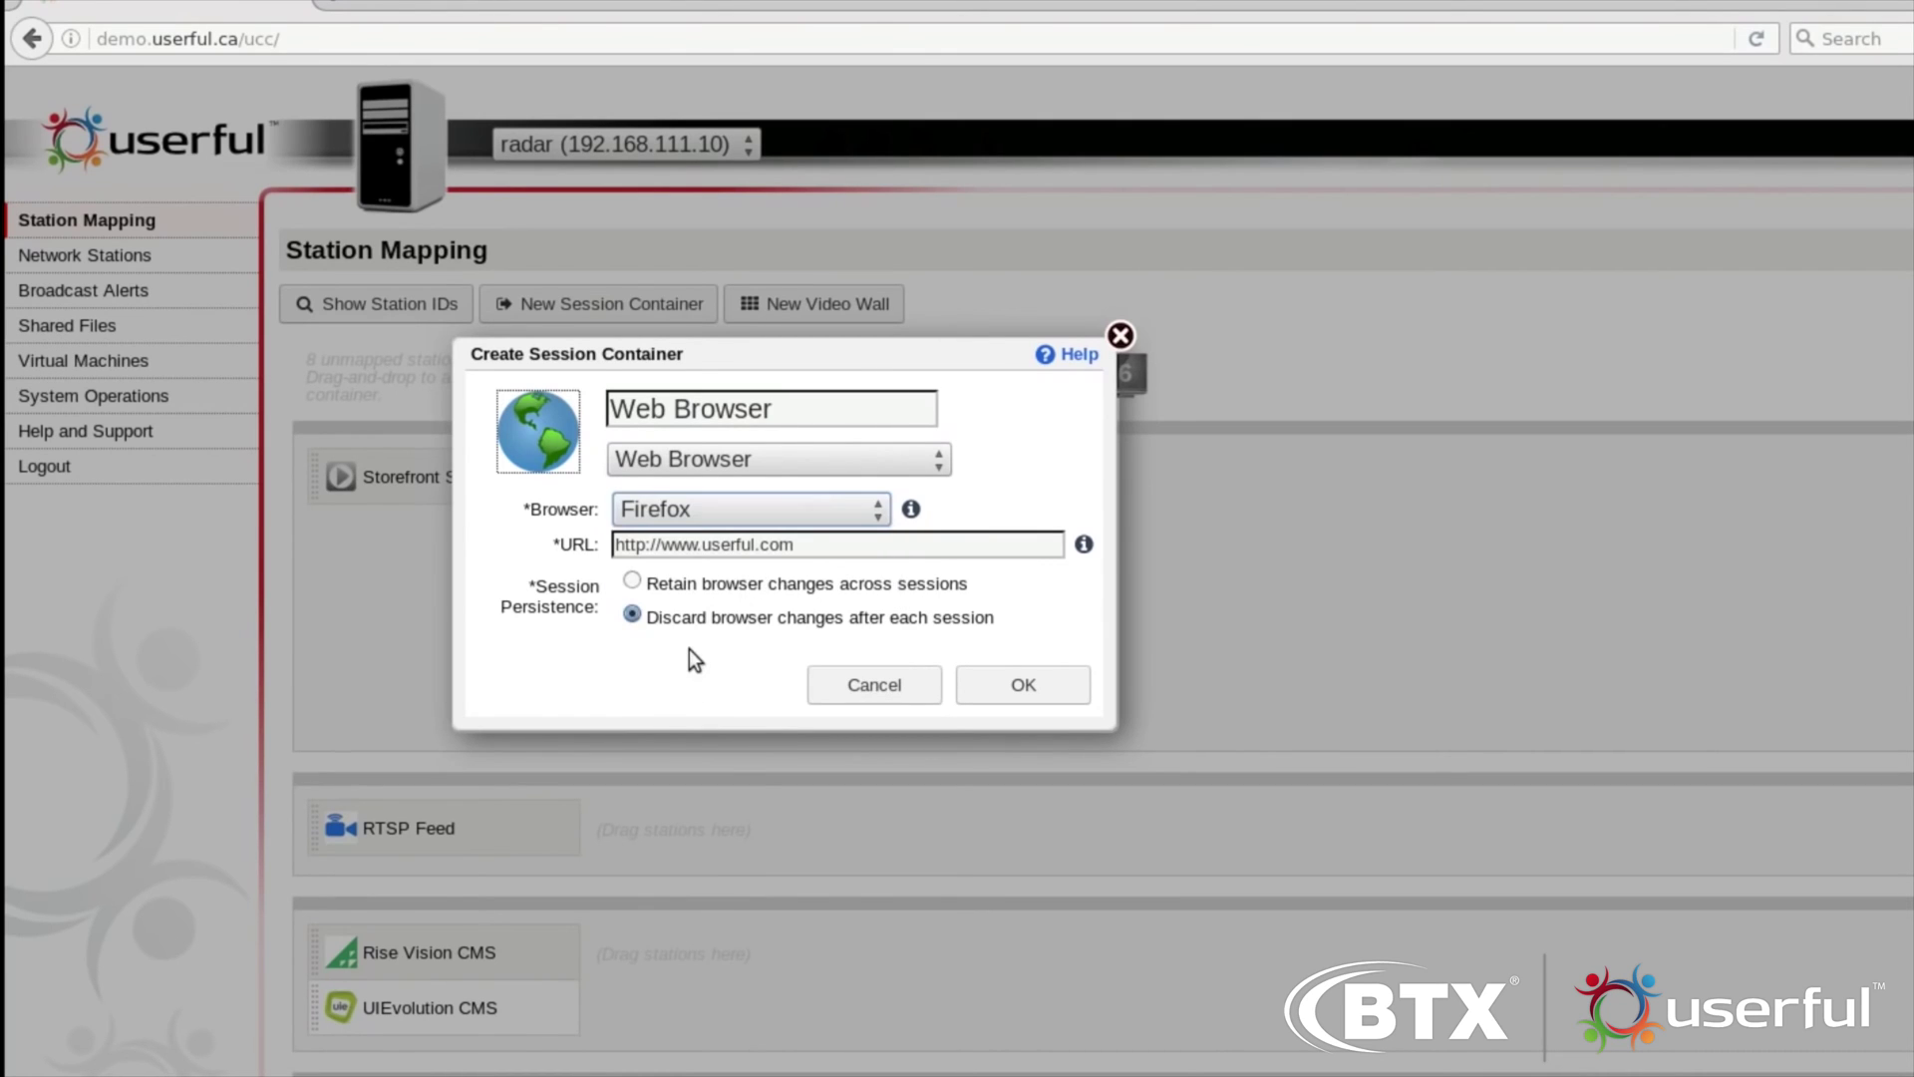
pyautogui.click(859, 512)
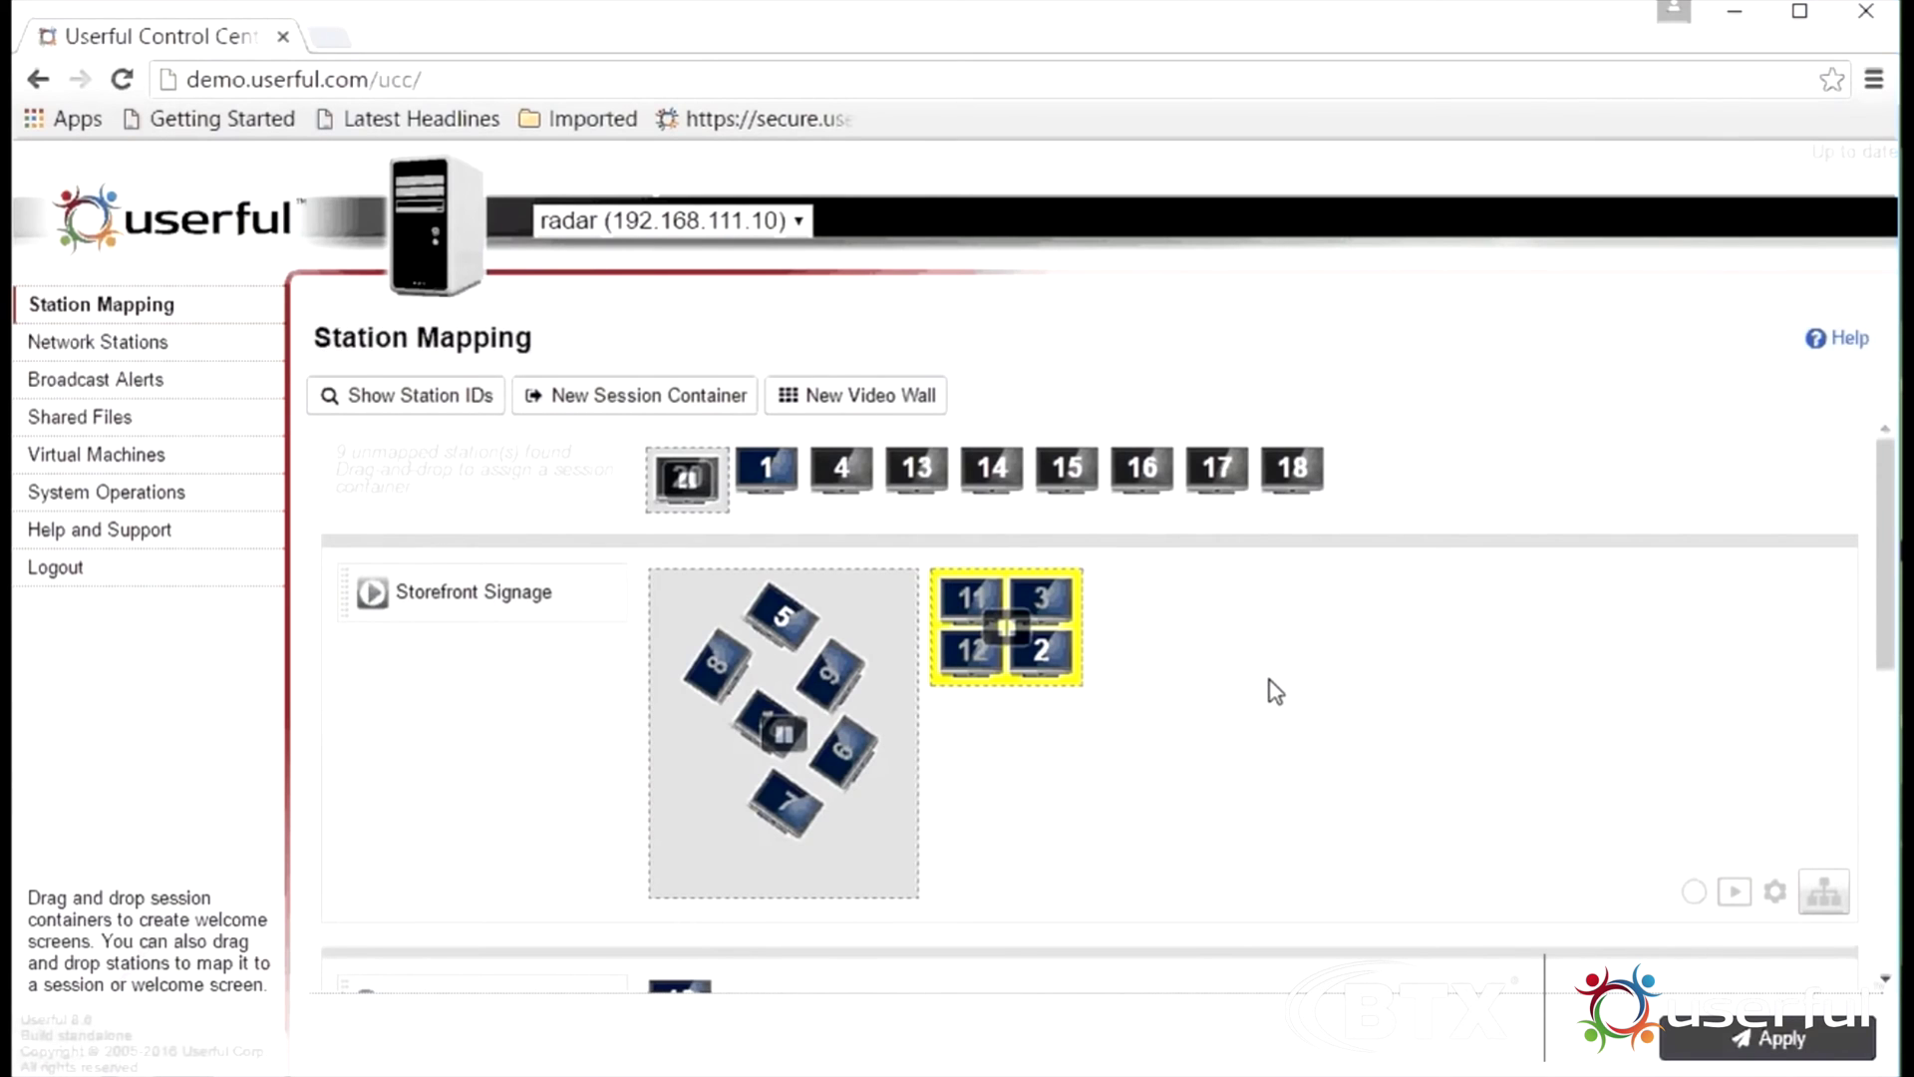
pyautogui.scroll(-5, 1272, 684)
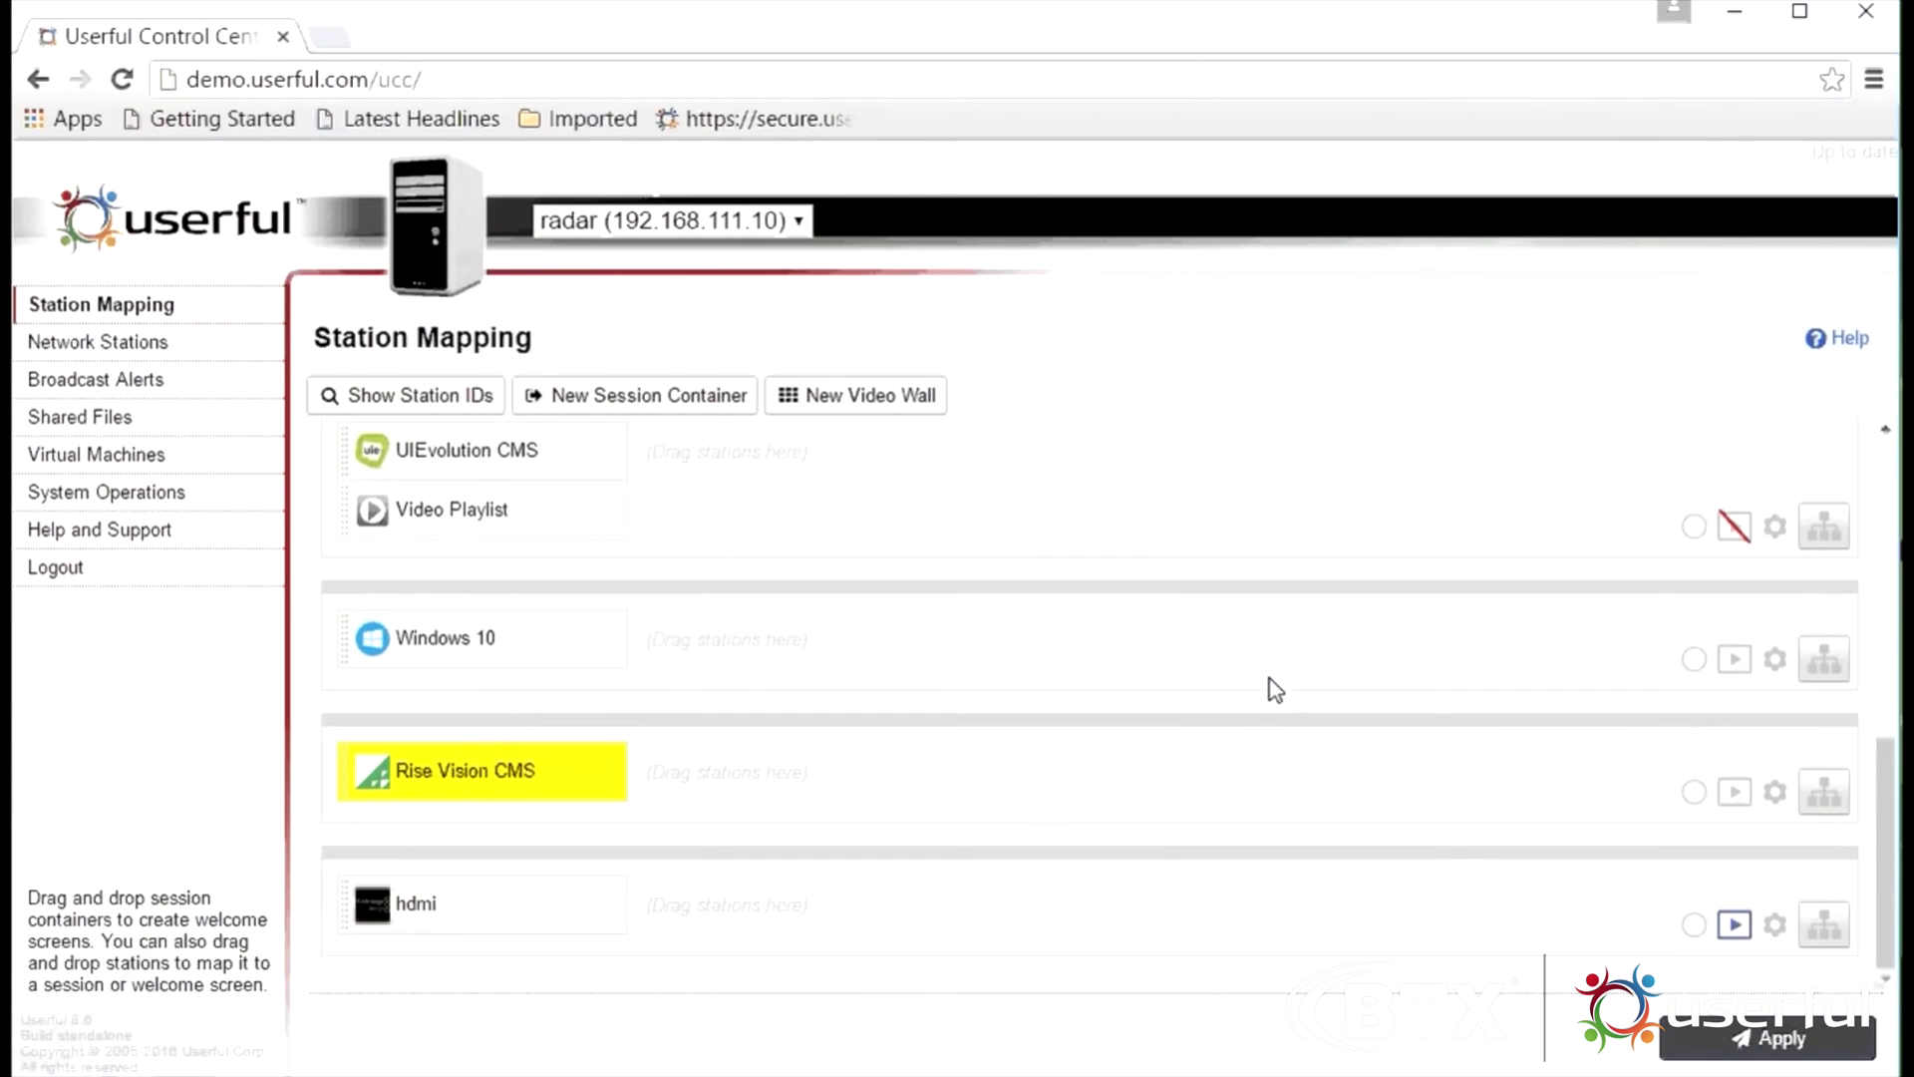
# Drag the hdmi container from the bottom of the list into the Storefront Signage row
pyautogui.moveTo(455, 915); pyautogui.dragTo(487, 686)
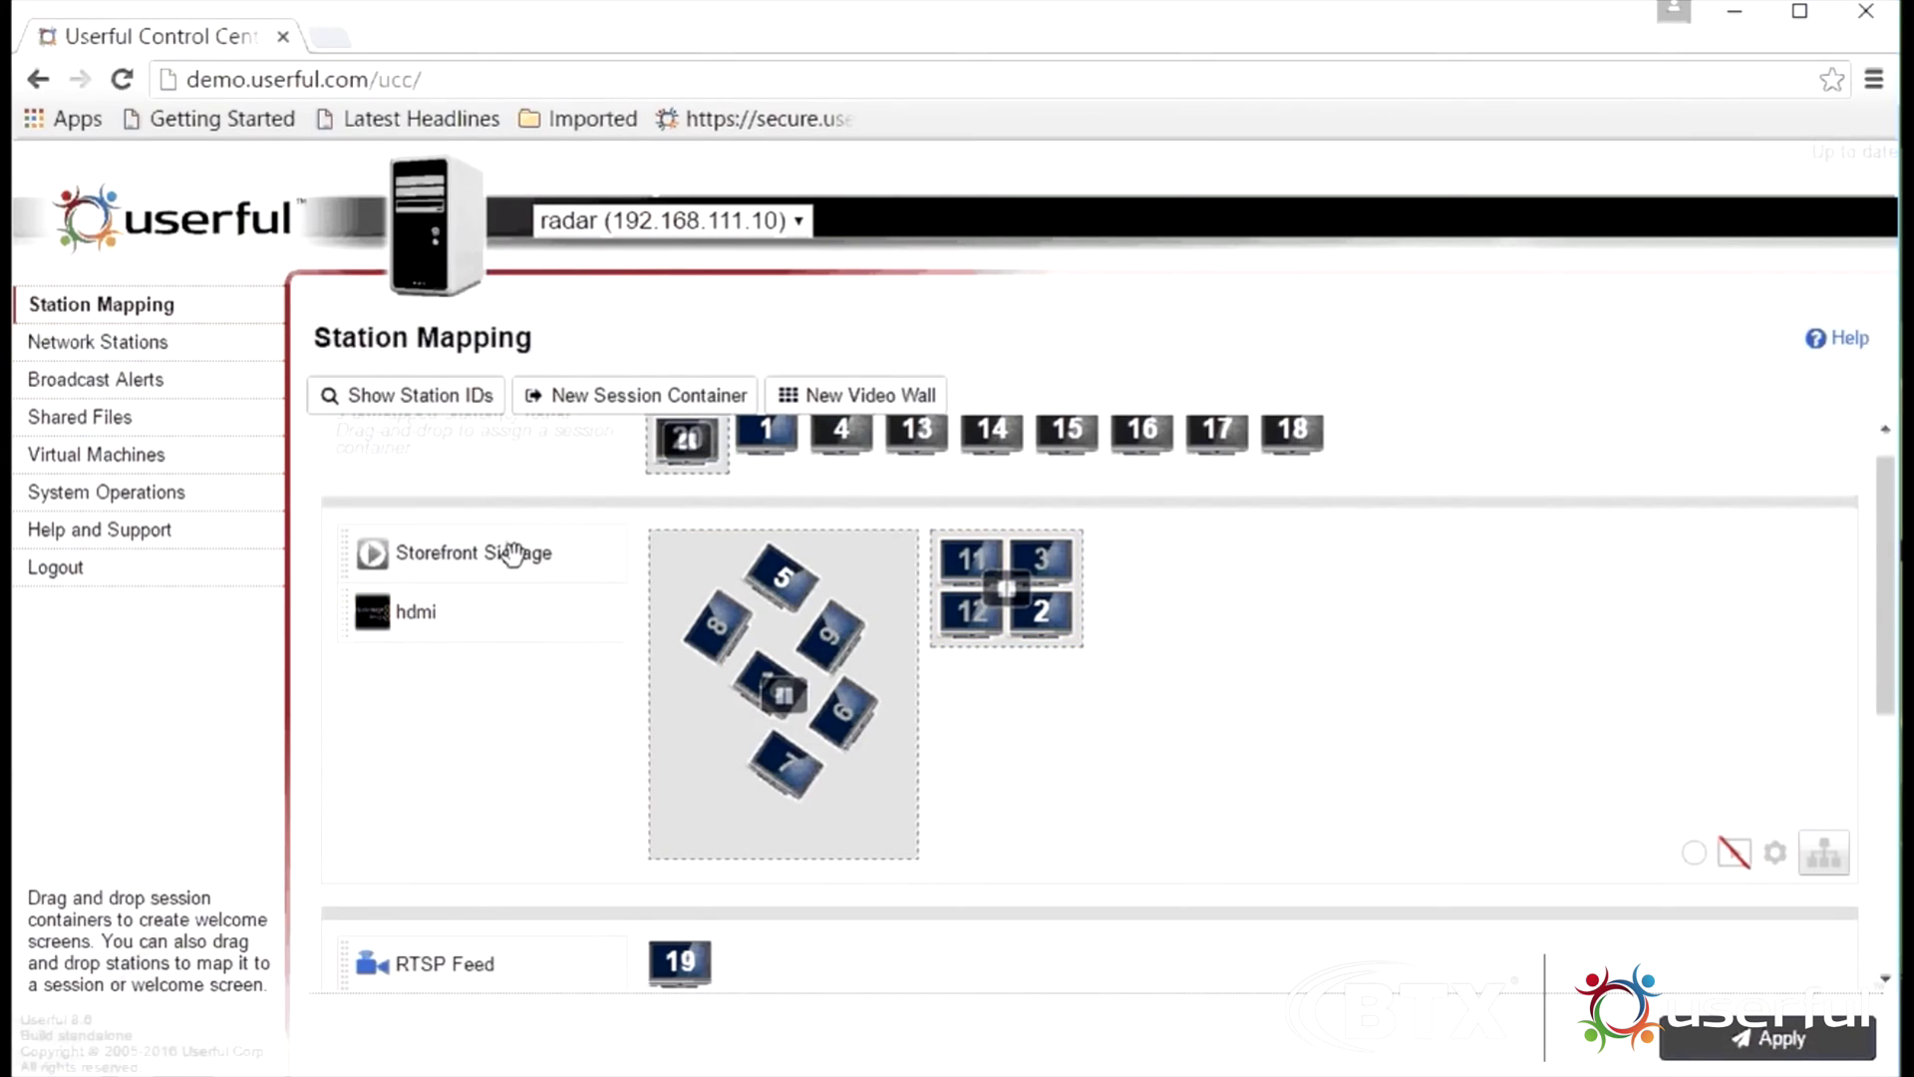
pyautogui.scroll(-3, 514, 550)
pyautogui.scroll(-2, 524, 576)
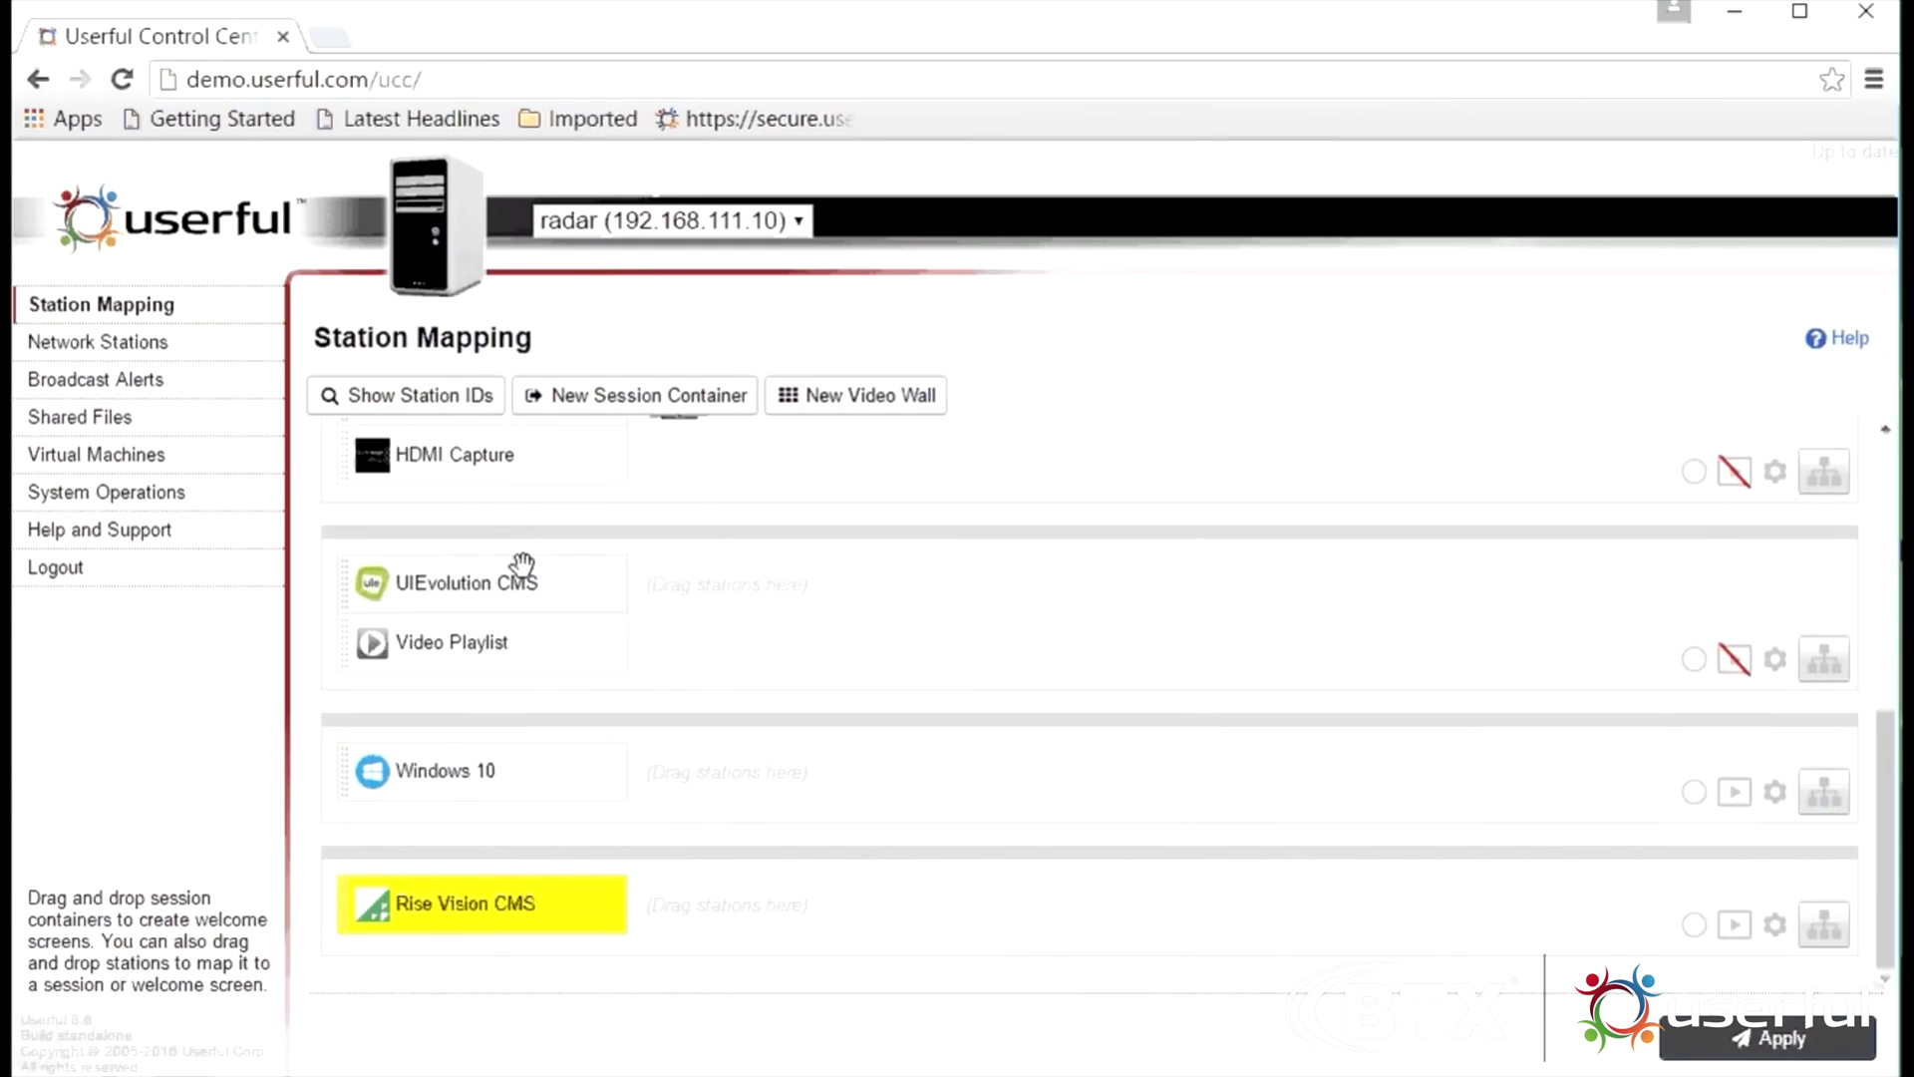
pyautogui.scroll(5, 521, 573)
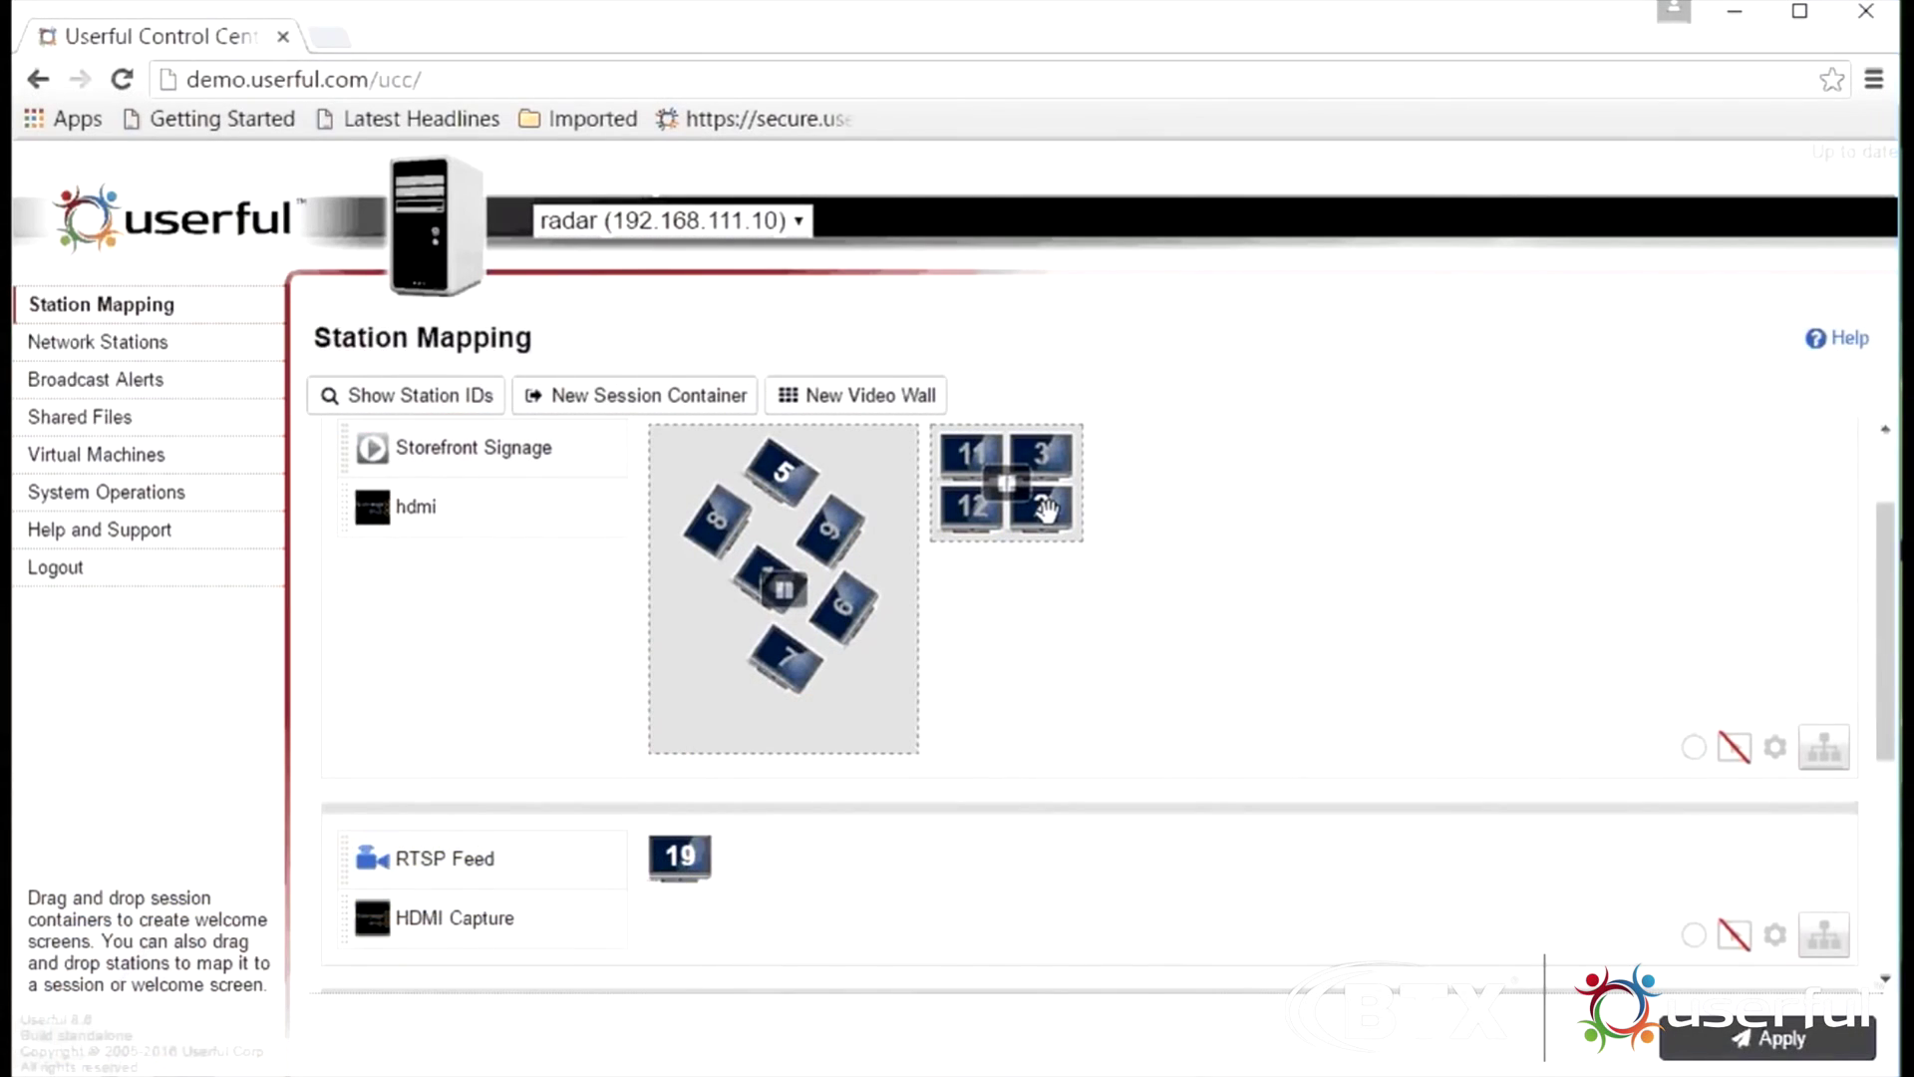
# Add a zone to the 2x2 wall: displays 11 and 3 in Zone-3, 12 and 2 in Zone-2
pyautogui.doubleClick(1046, 510)
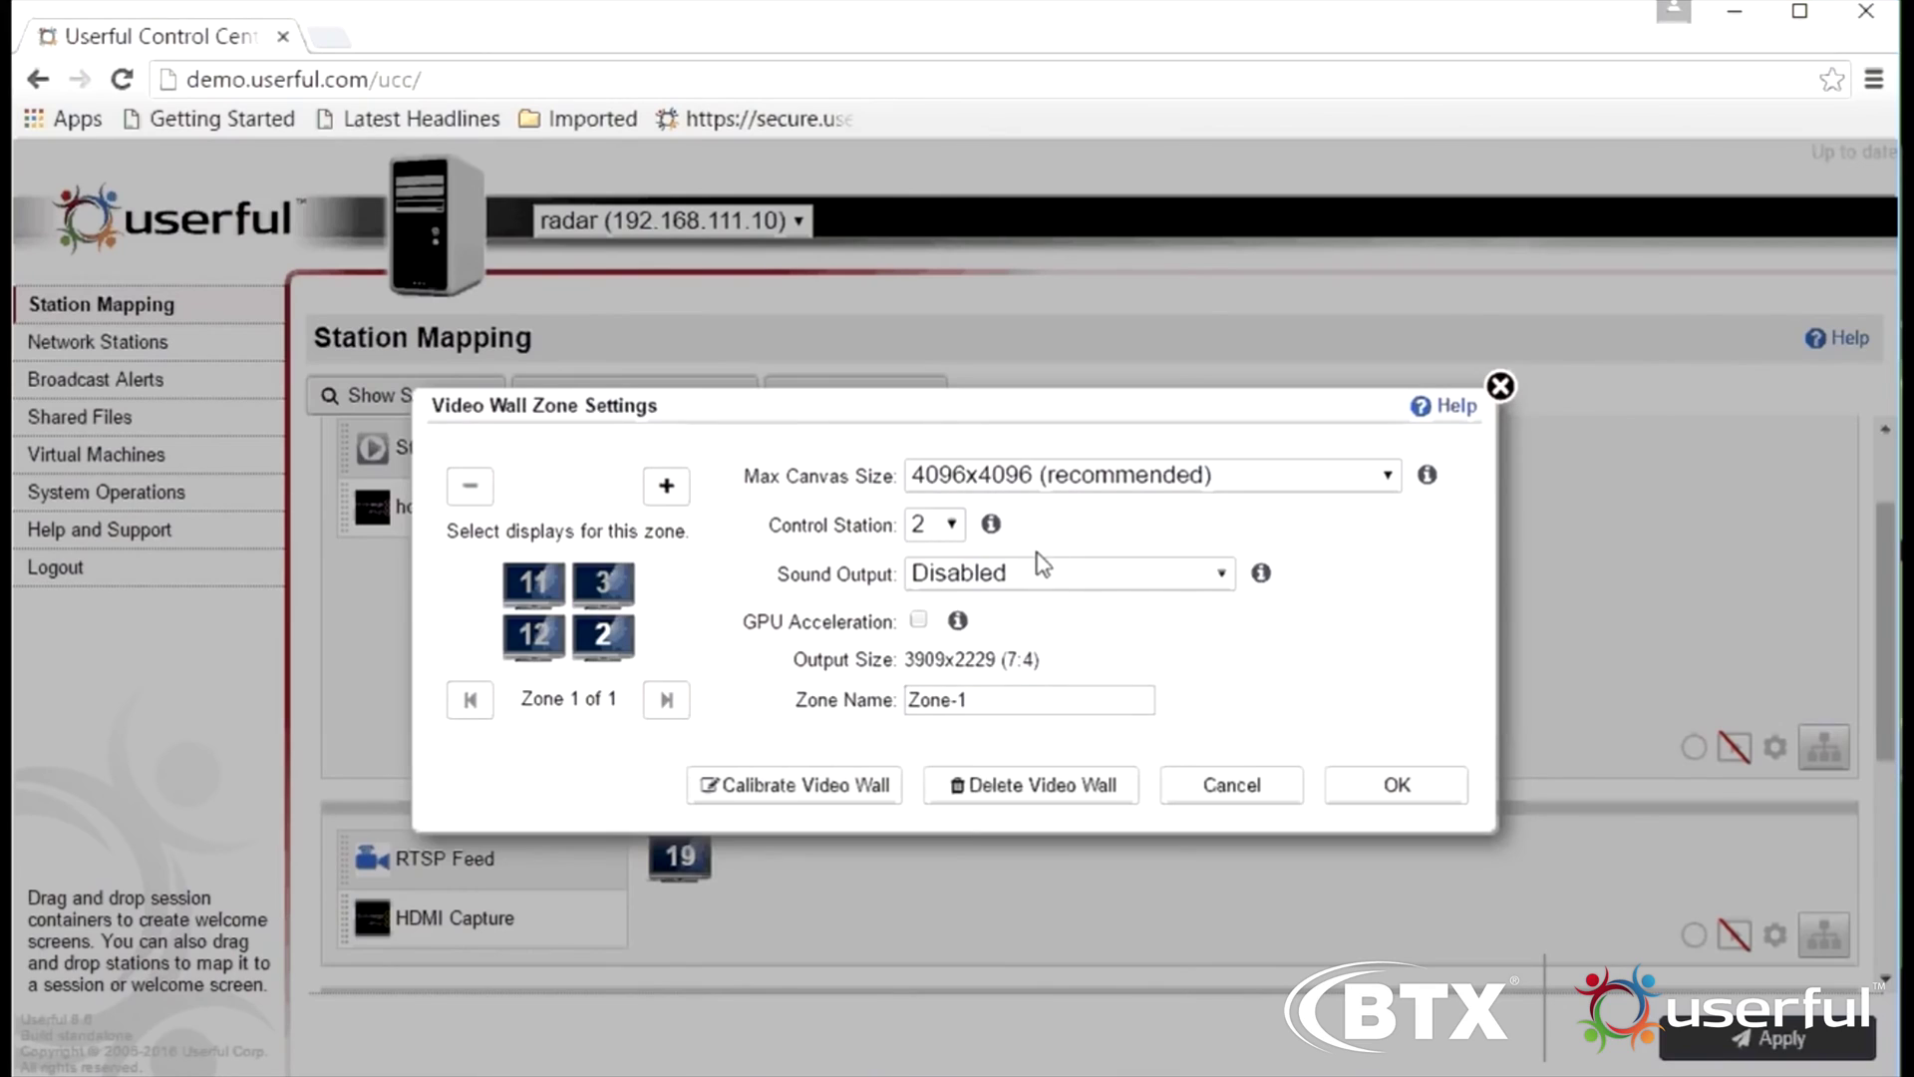
pyautogui.click(664, 490)
pyautogui.click(604, 643)
pyautogui.click(536, 643)
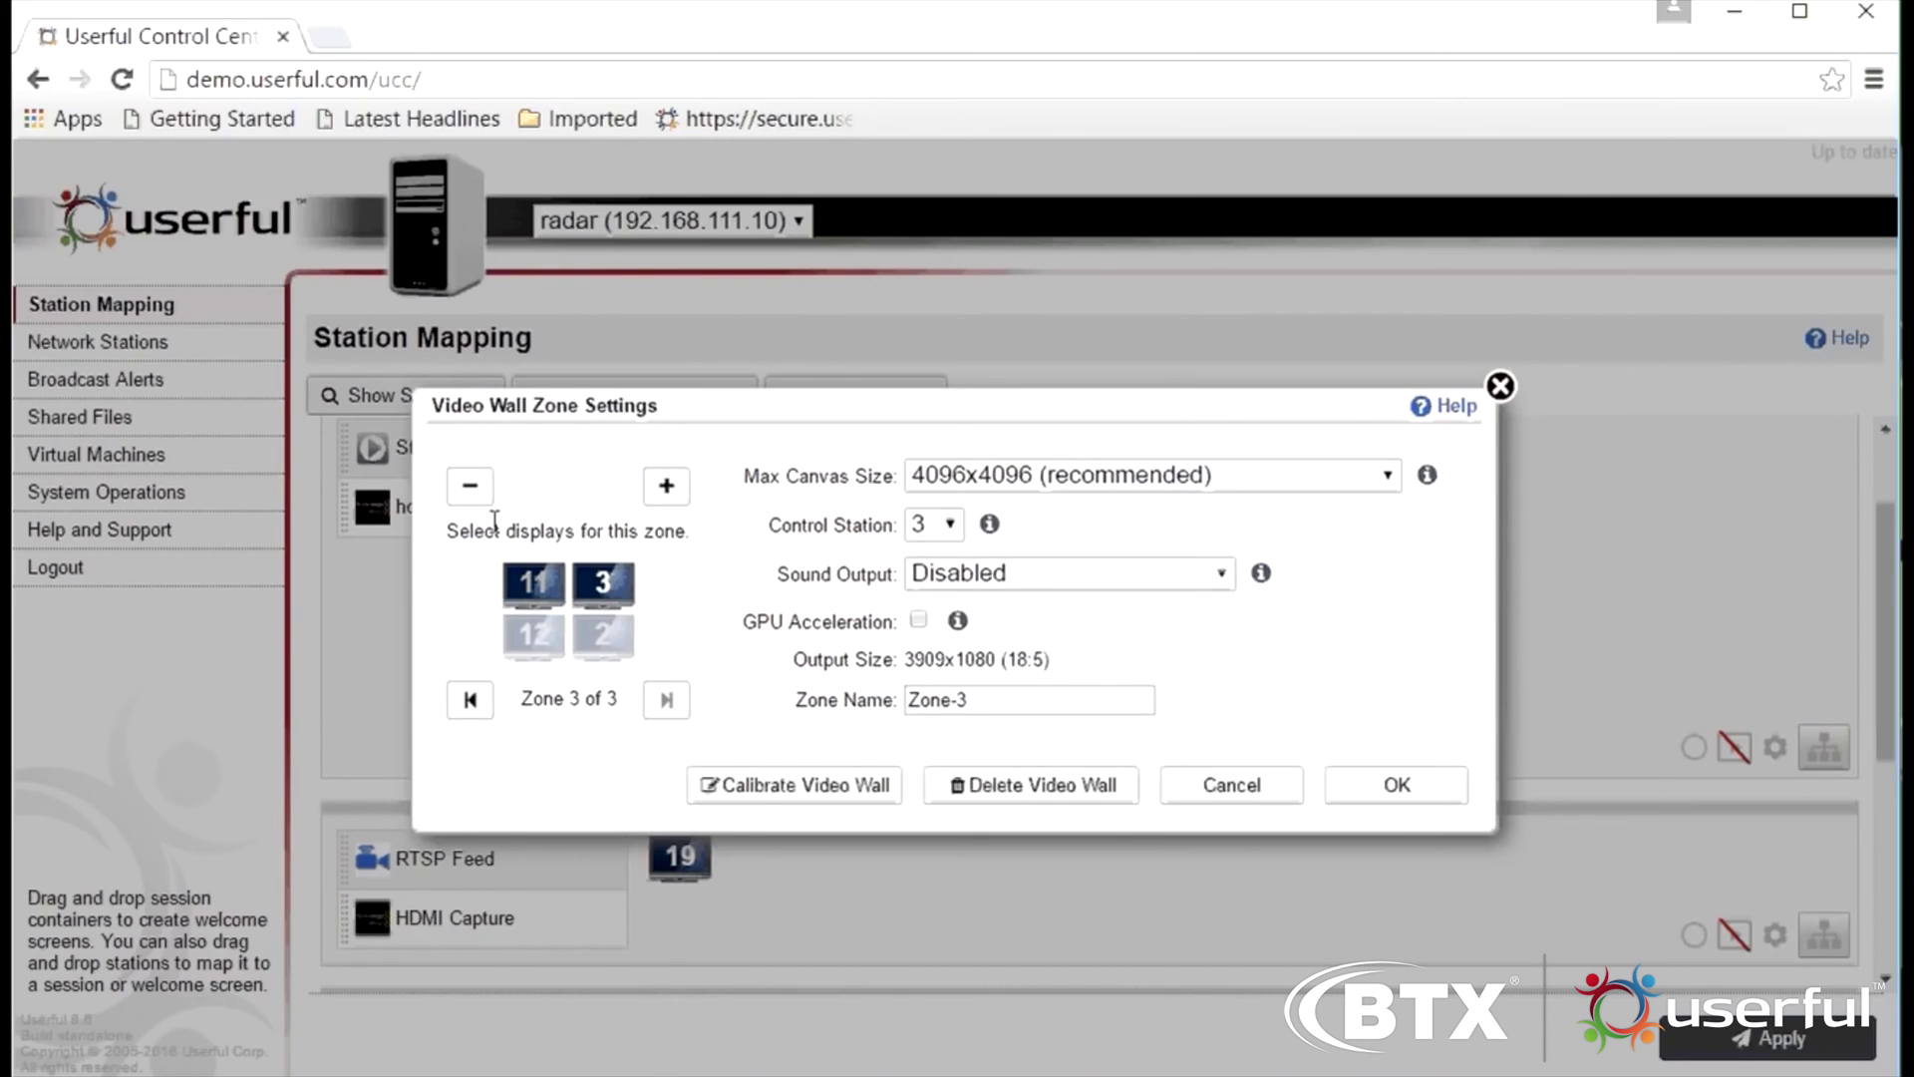
pyautogui.click(466, 705)
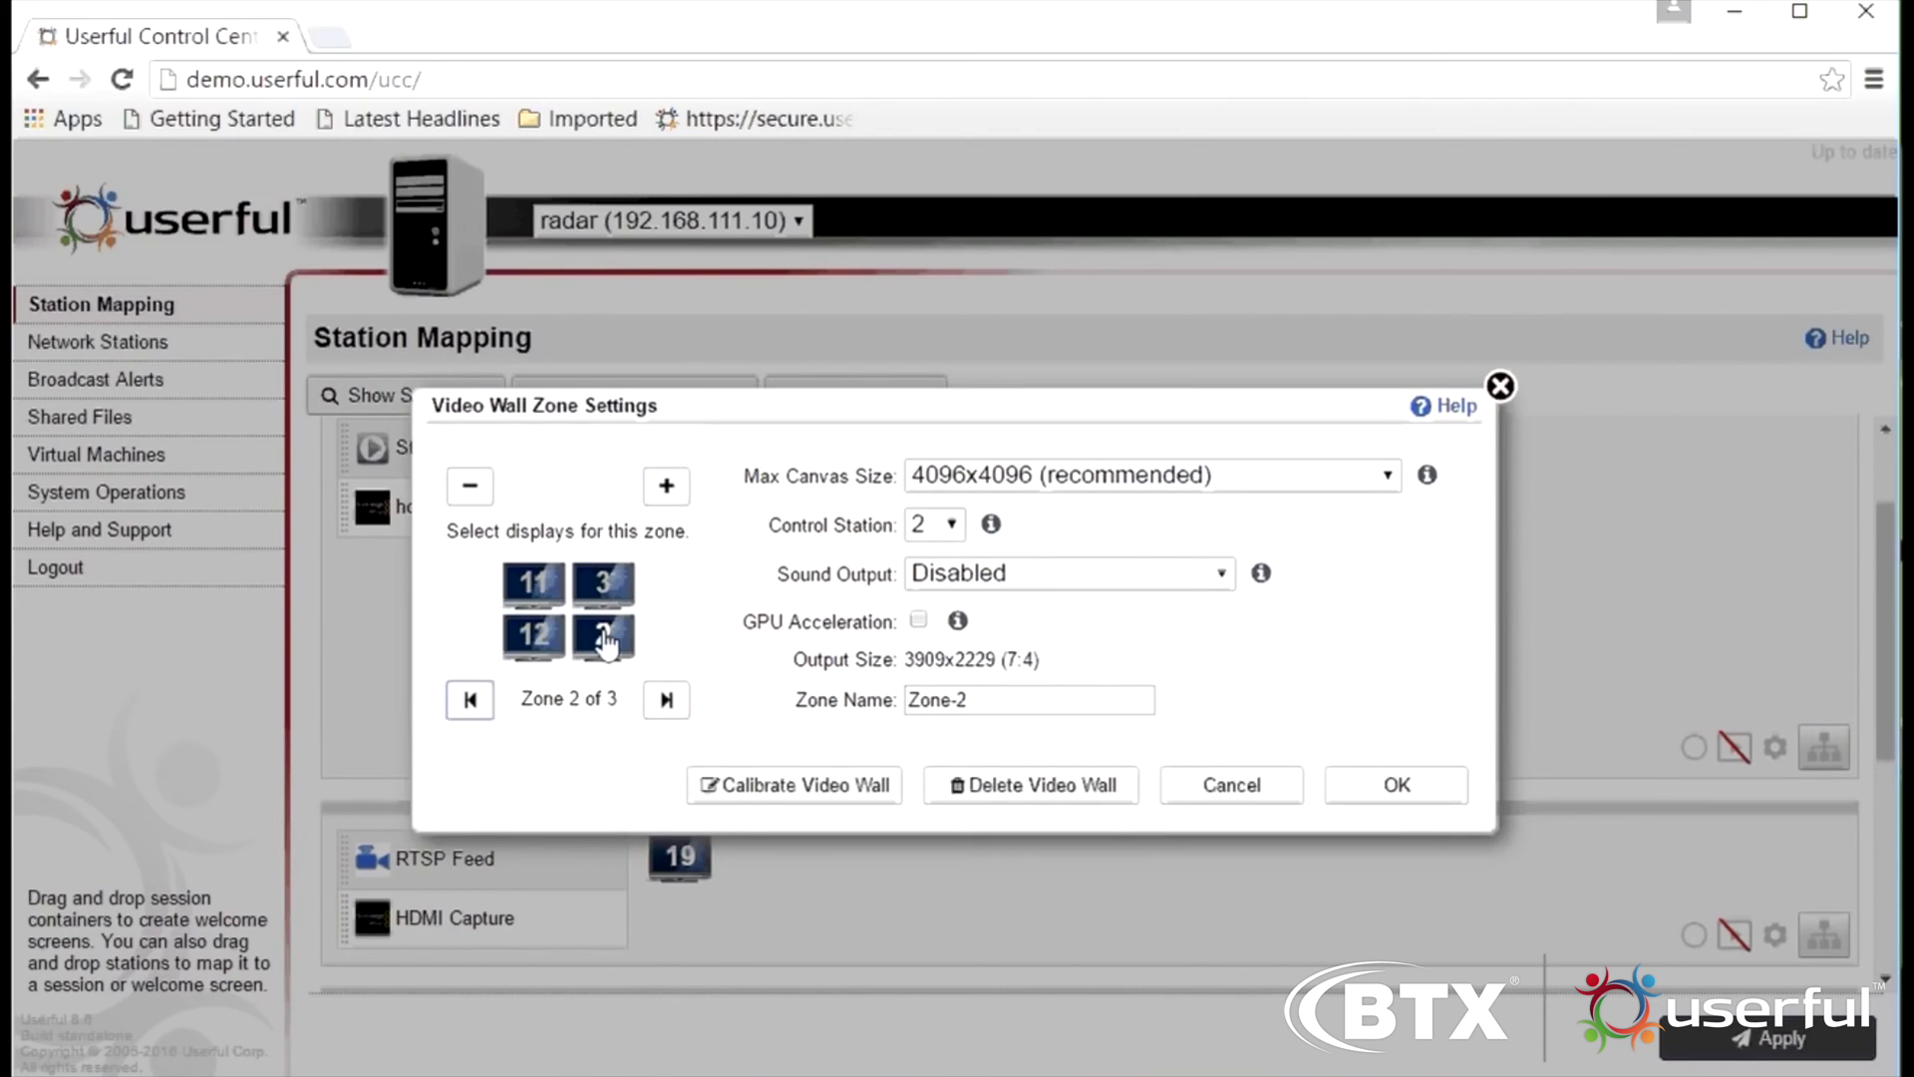
pyautogui.click(604, 588)
pyautogui.click(535, 588)
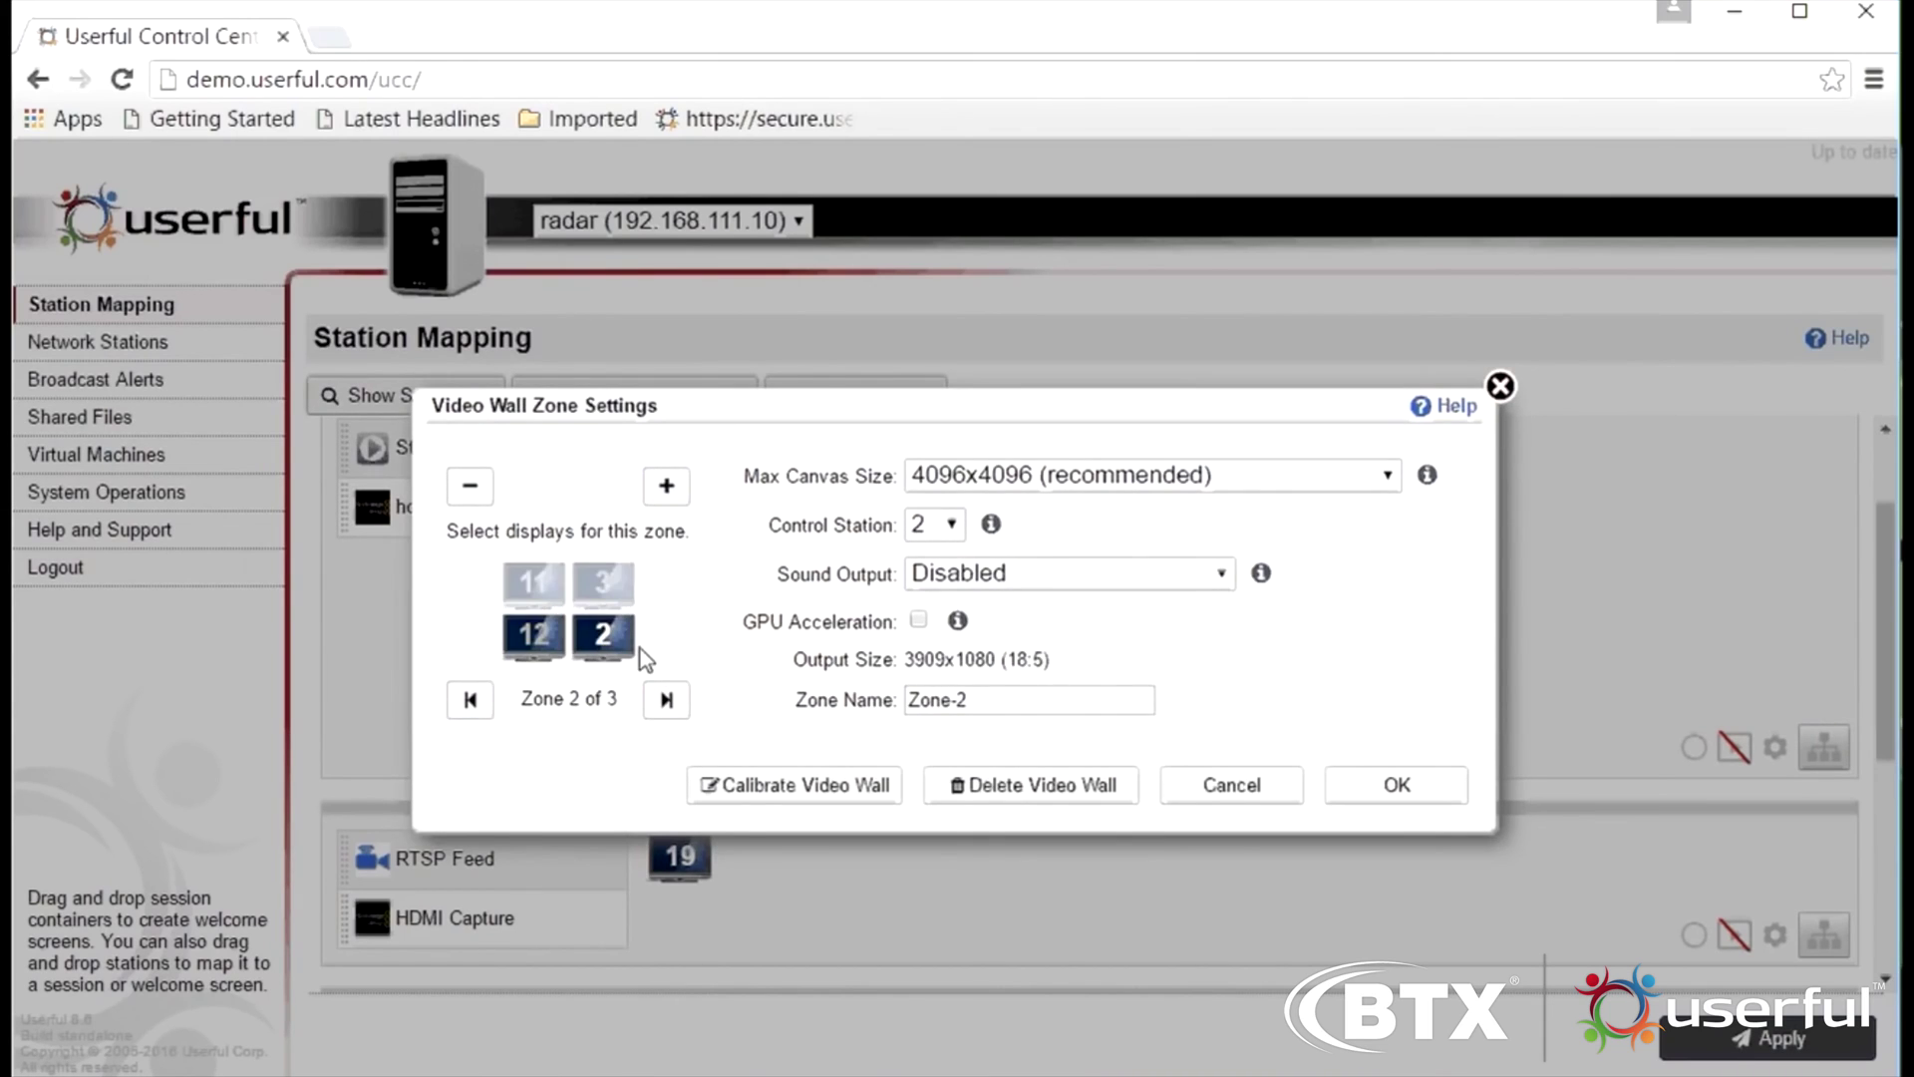
pyautogui.click(1381, 792)
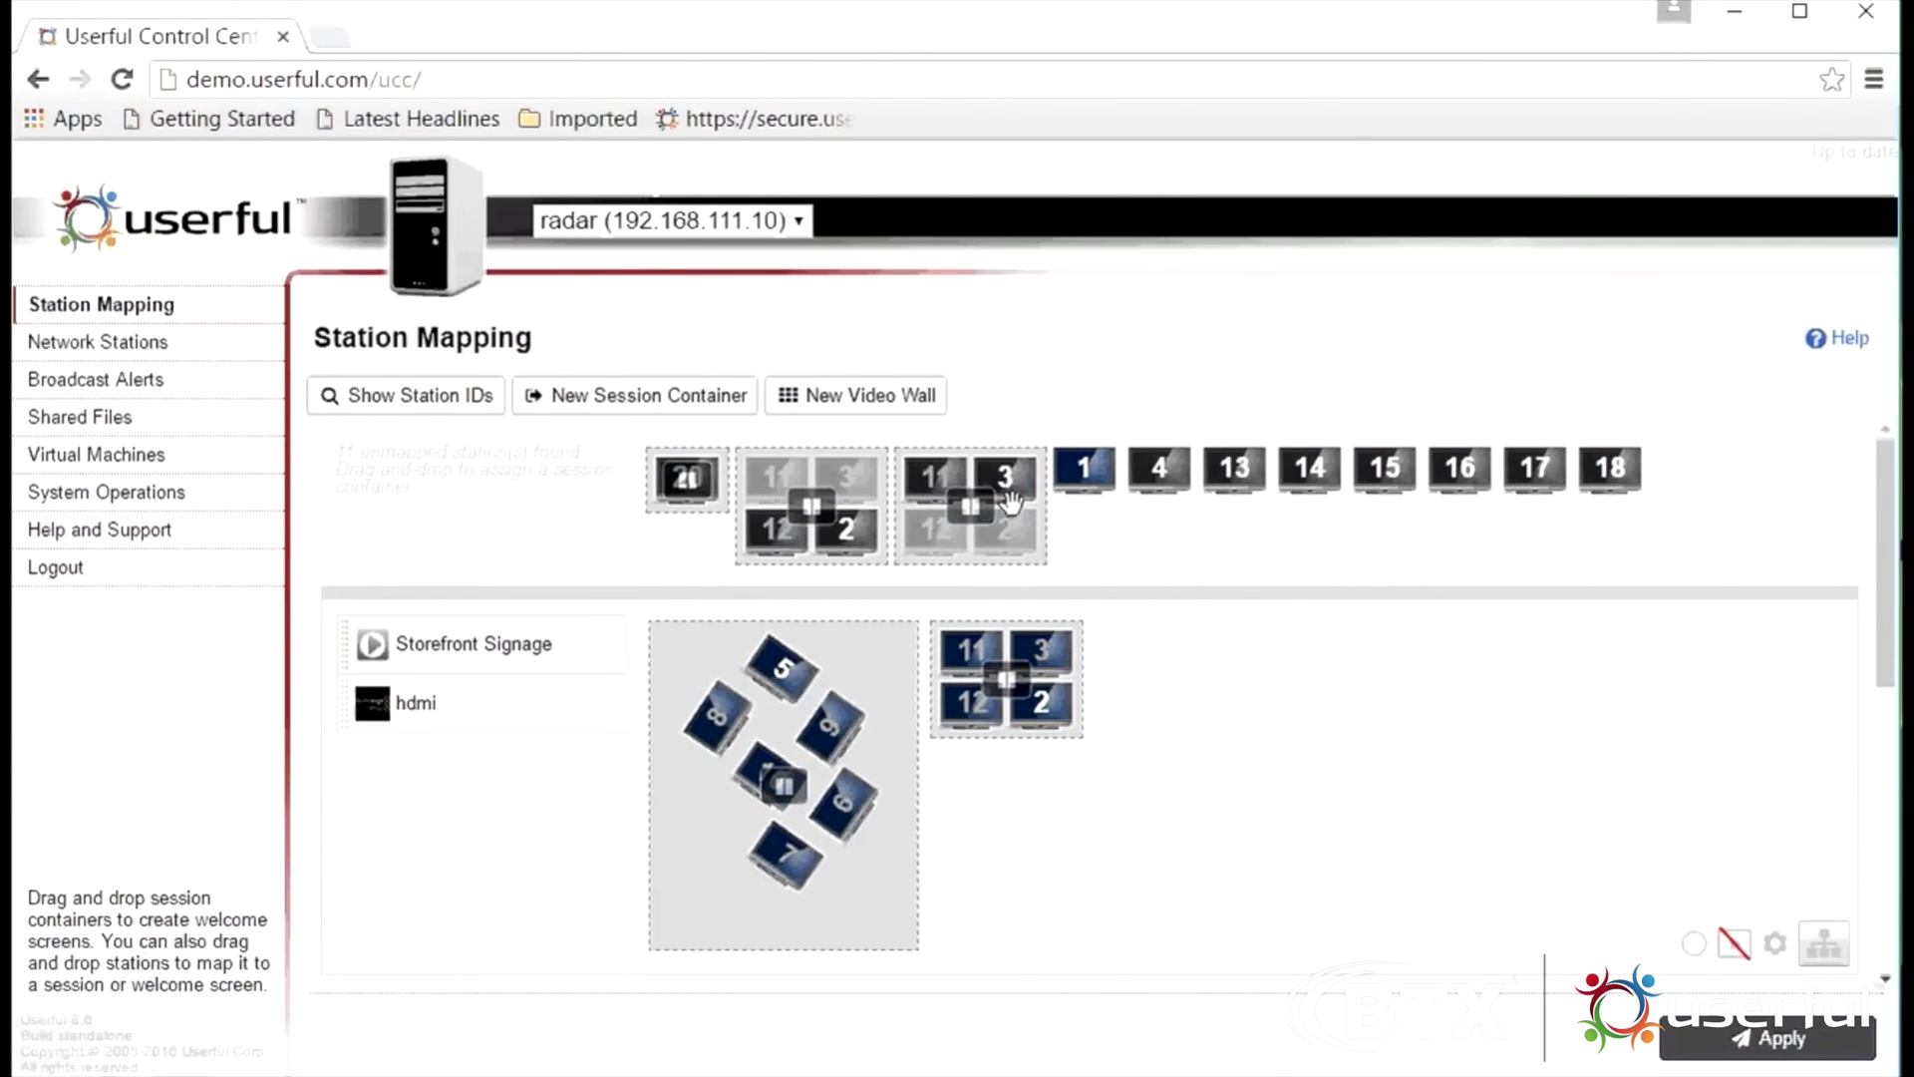
# Map the displays 11/3 zone to RTSP Feed and the 12/2 zone to UIEvolution CMS
pyautogui.moveTo(1034, 552); pyautogui.dragTo(987, 702)
pyautogui.moveTo(848, 491); pyautogui.dragTo(910, 720)
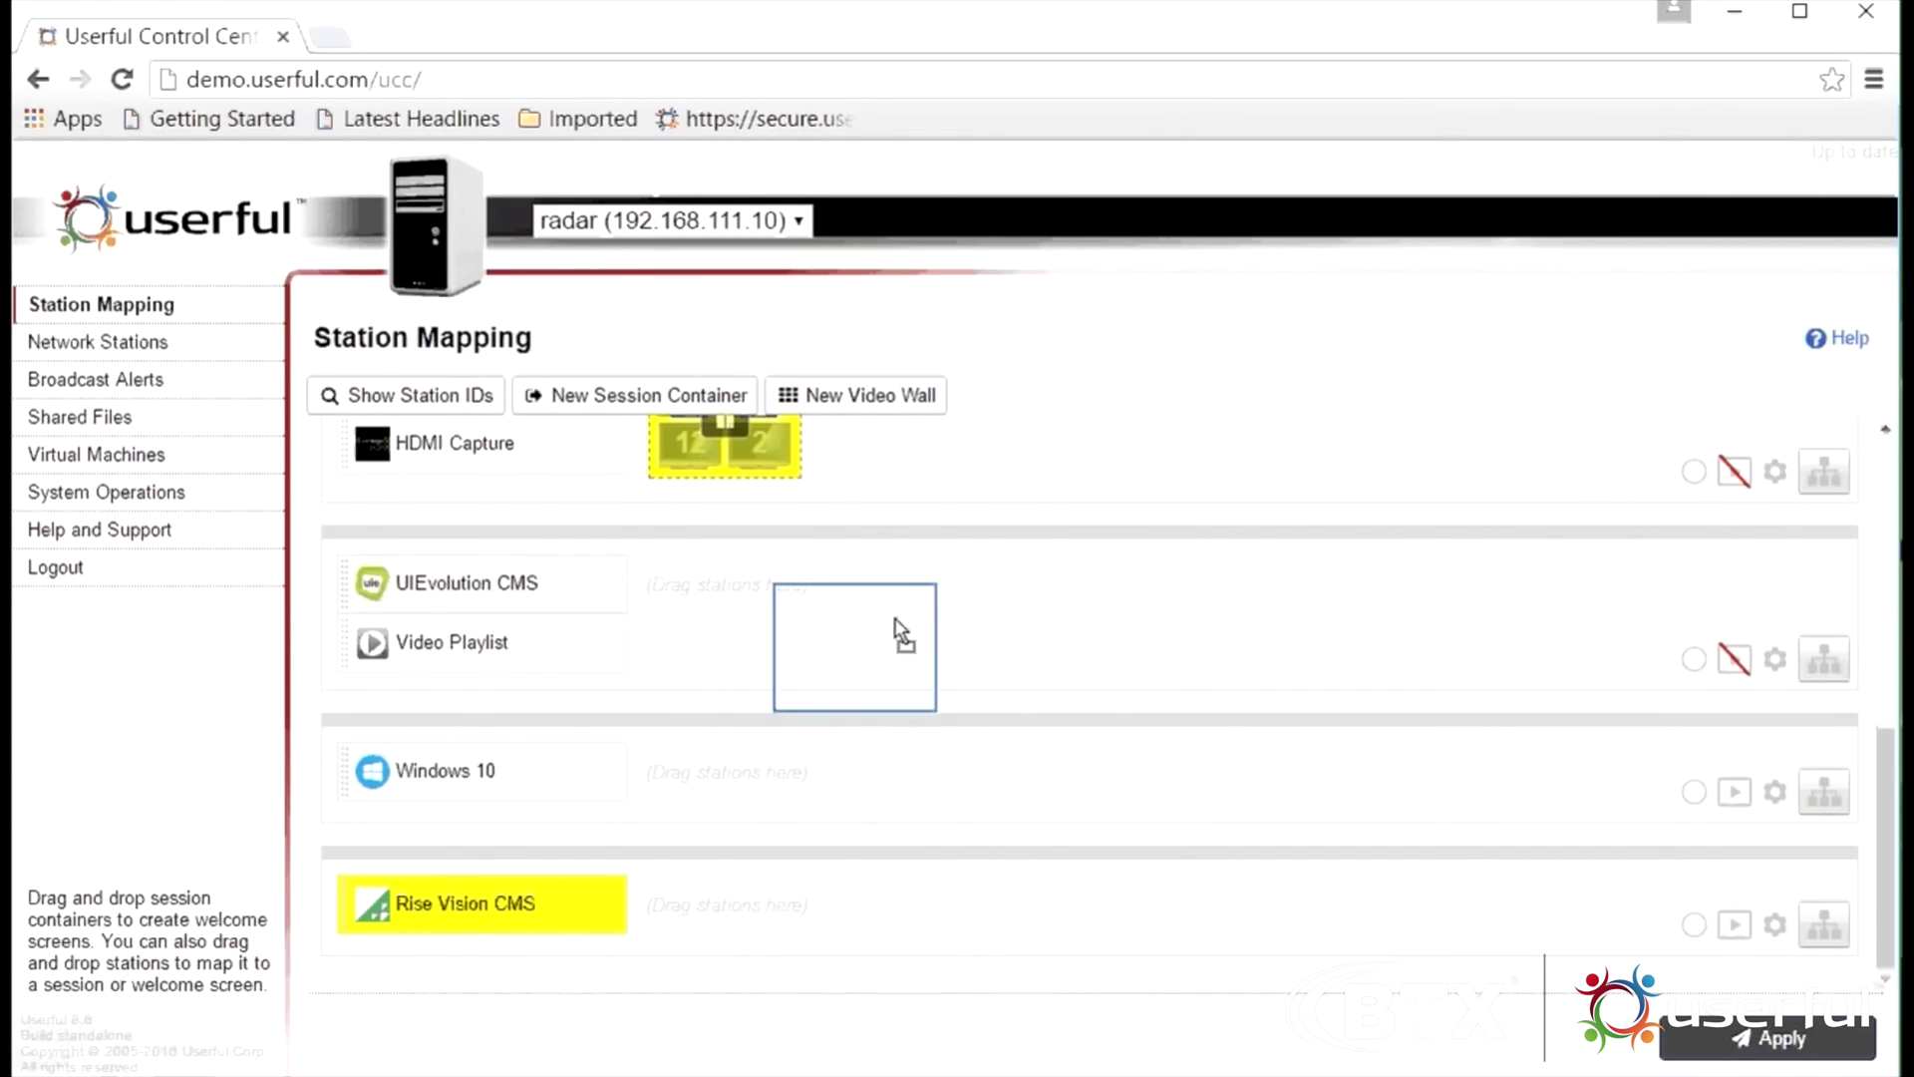
pyautogui.moveTo(896, 620); pyautogui.dragTo(901, 613)
# Add station 18 to the RTSP Feed group
pyautogui.scroll(3, 1027, 663)
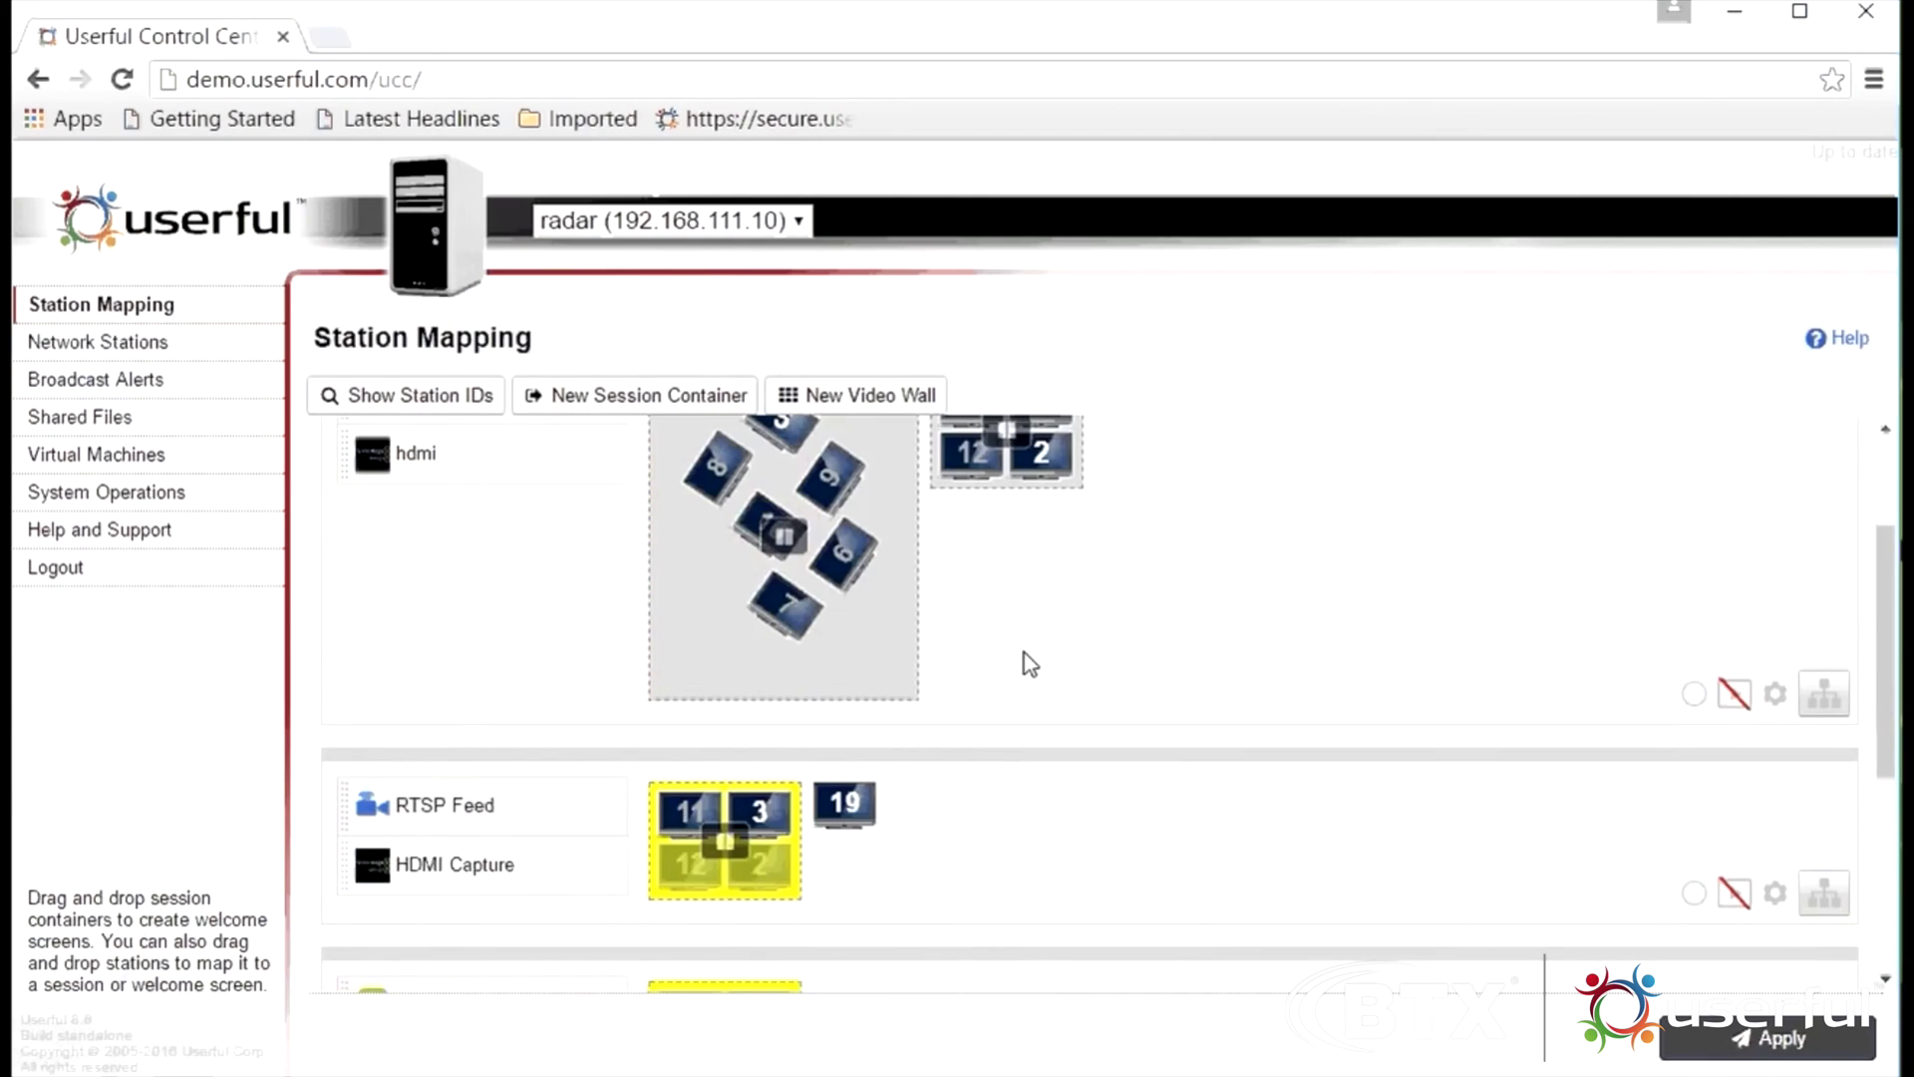
pyautogui.scroll(2, 1029, 663)
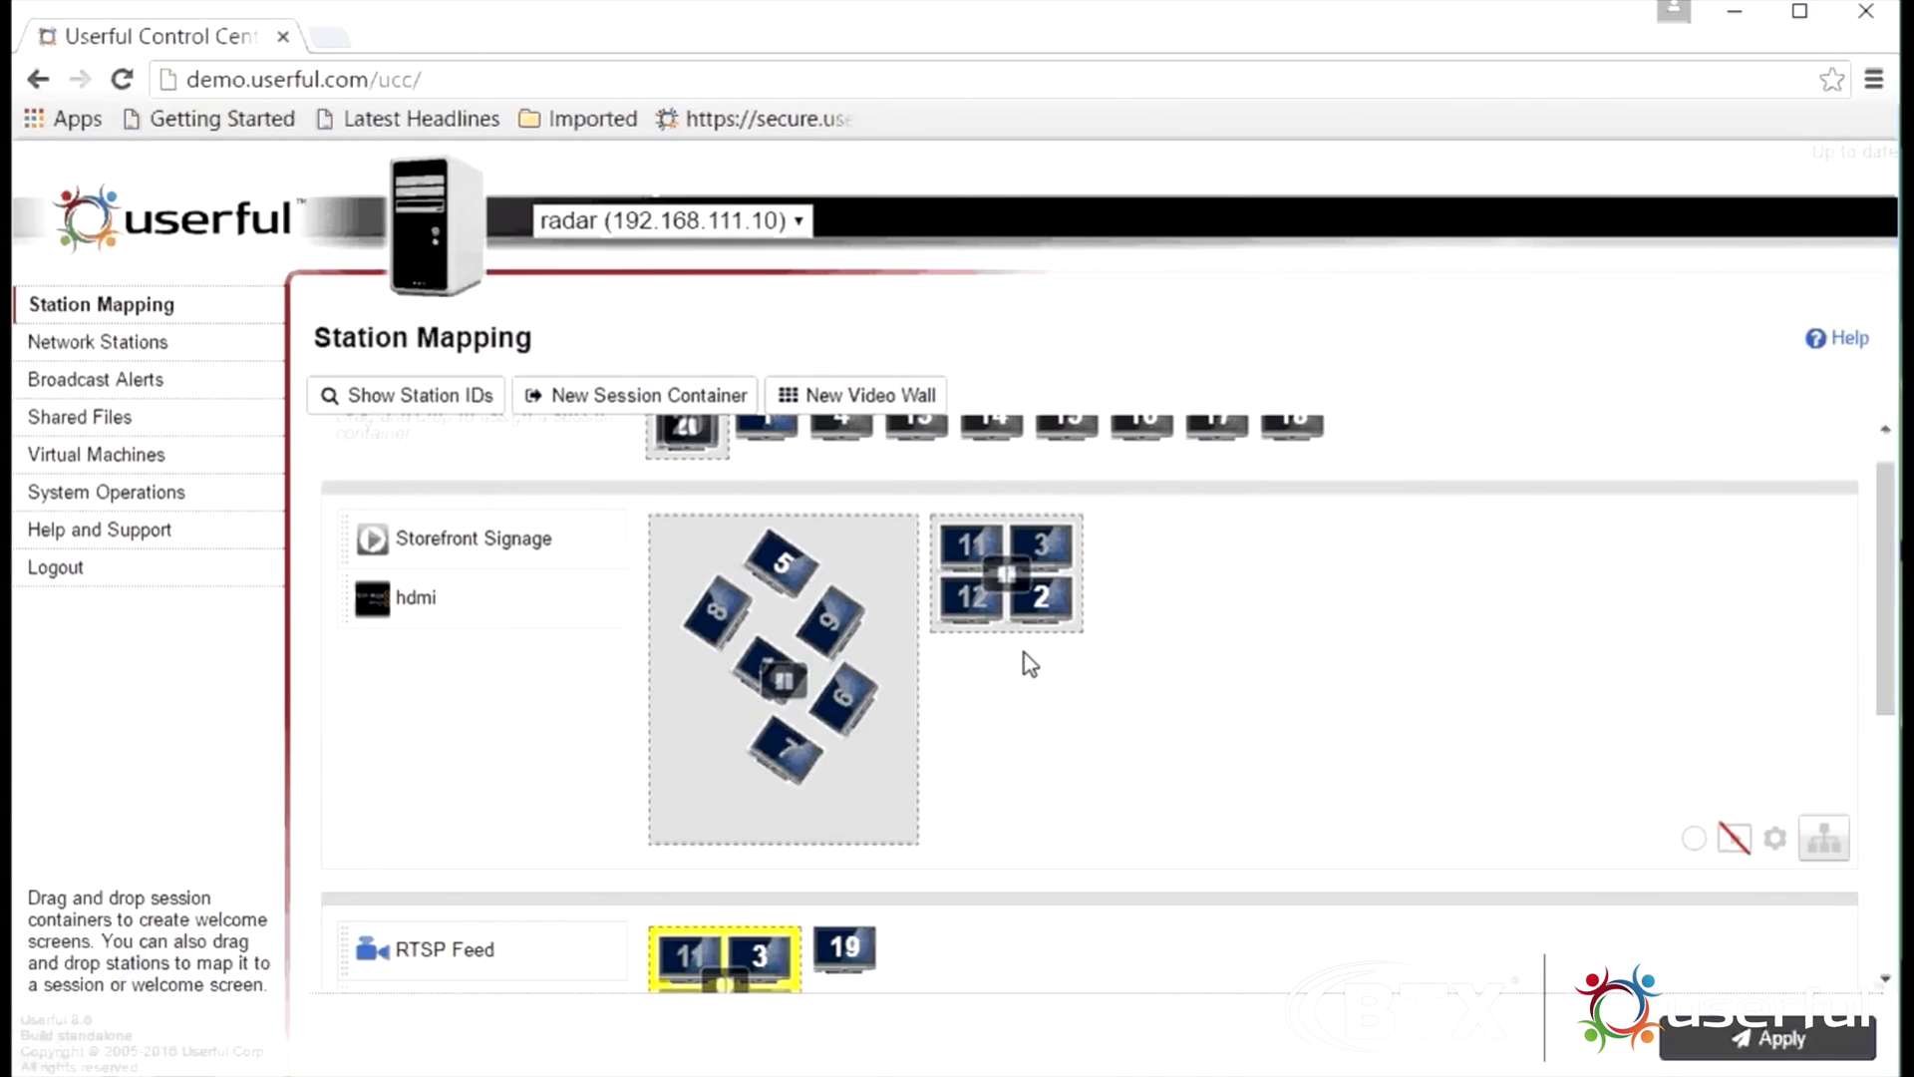
pyautogui.scroll(-2, 1029, 663)
pyautogui.scroll(2, 1026, 662)
pyautogui.moveTo(1299, 431); pyautogui.dragTo(1116, 778)
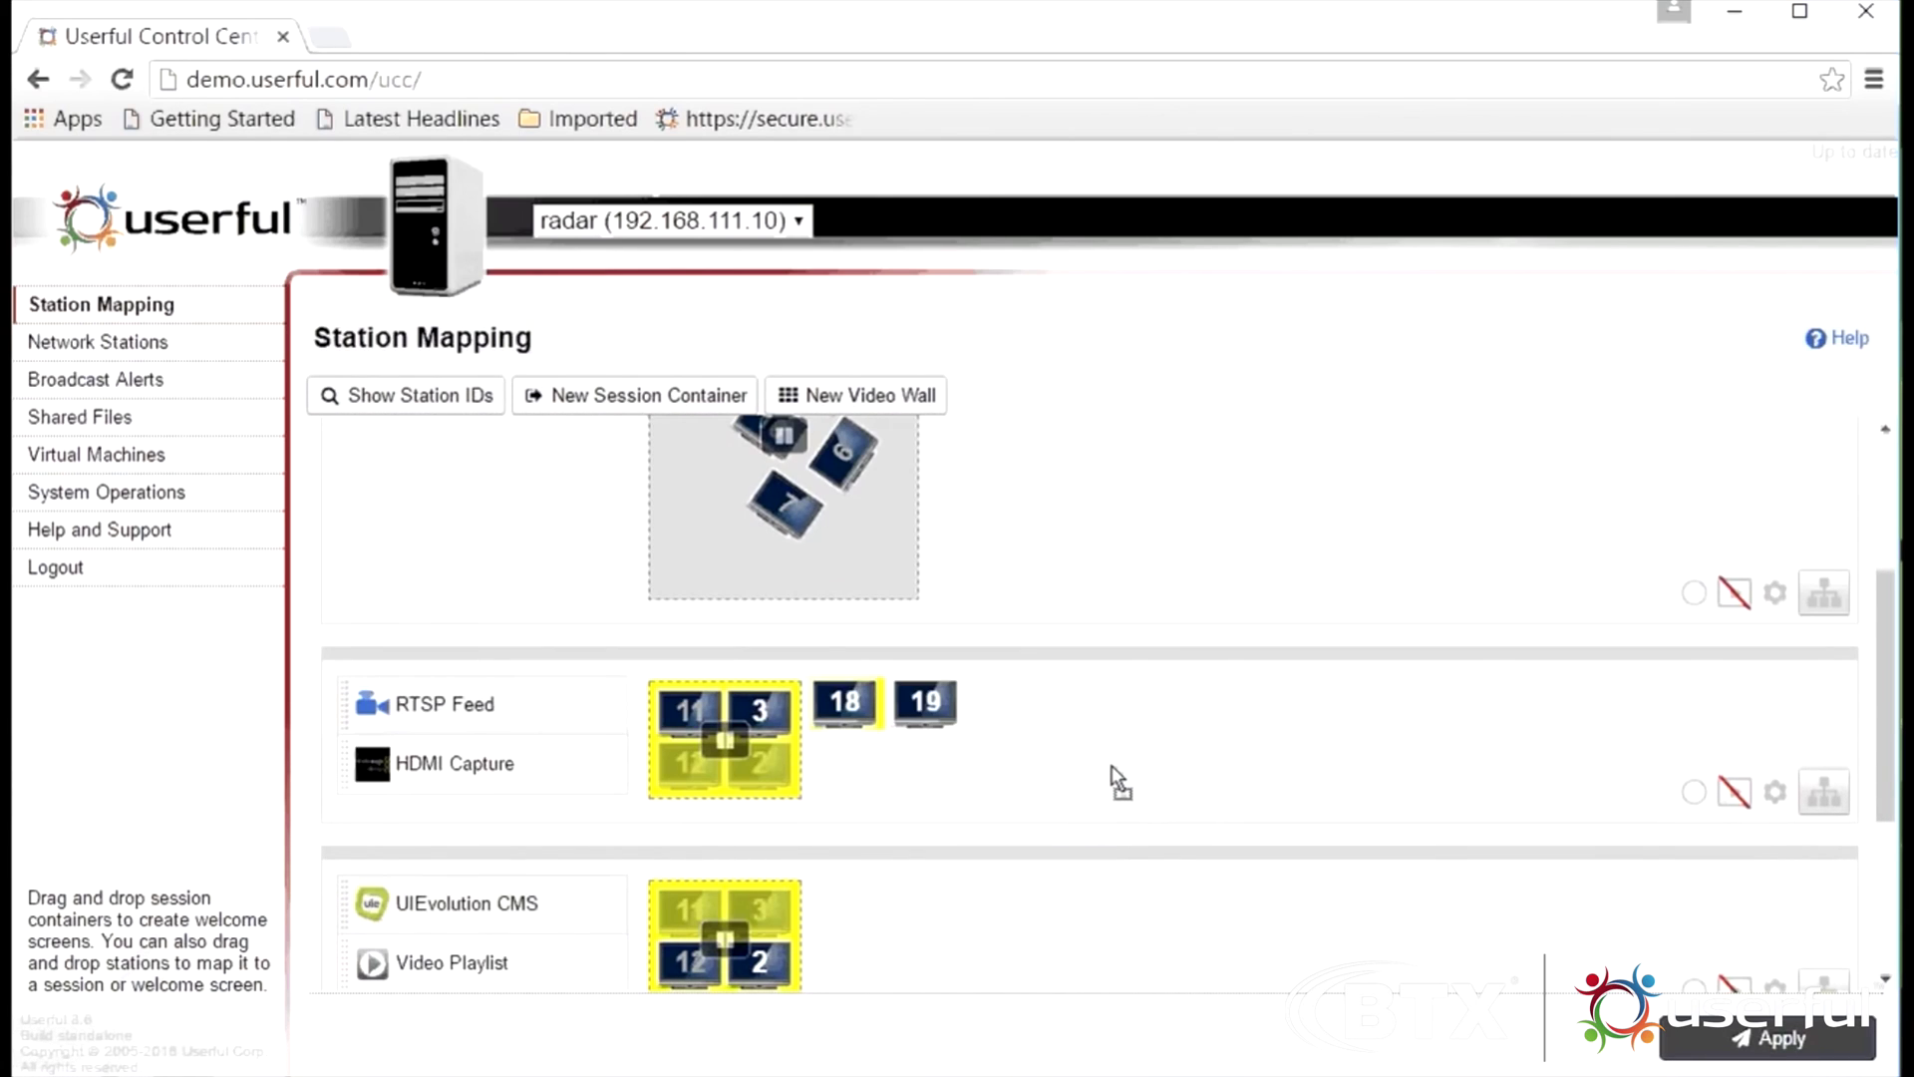
# Turn Mirror Group on for the RTSP Feed group so its displays show the same content
pyautogui.click(1824, 797)
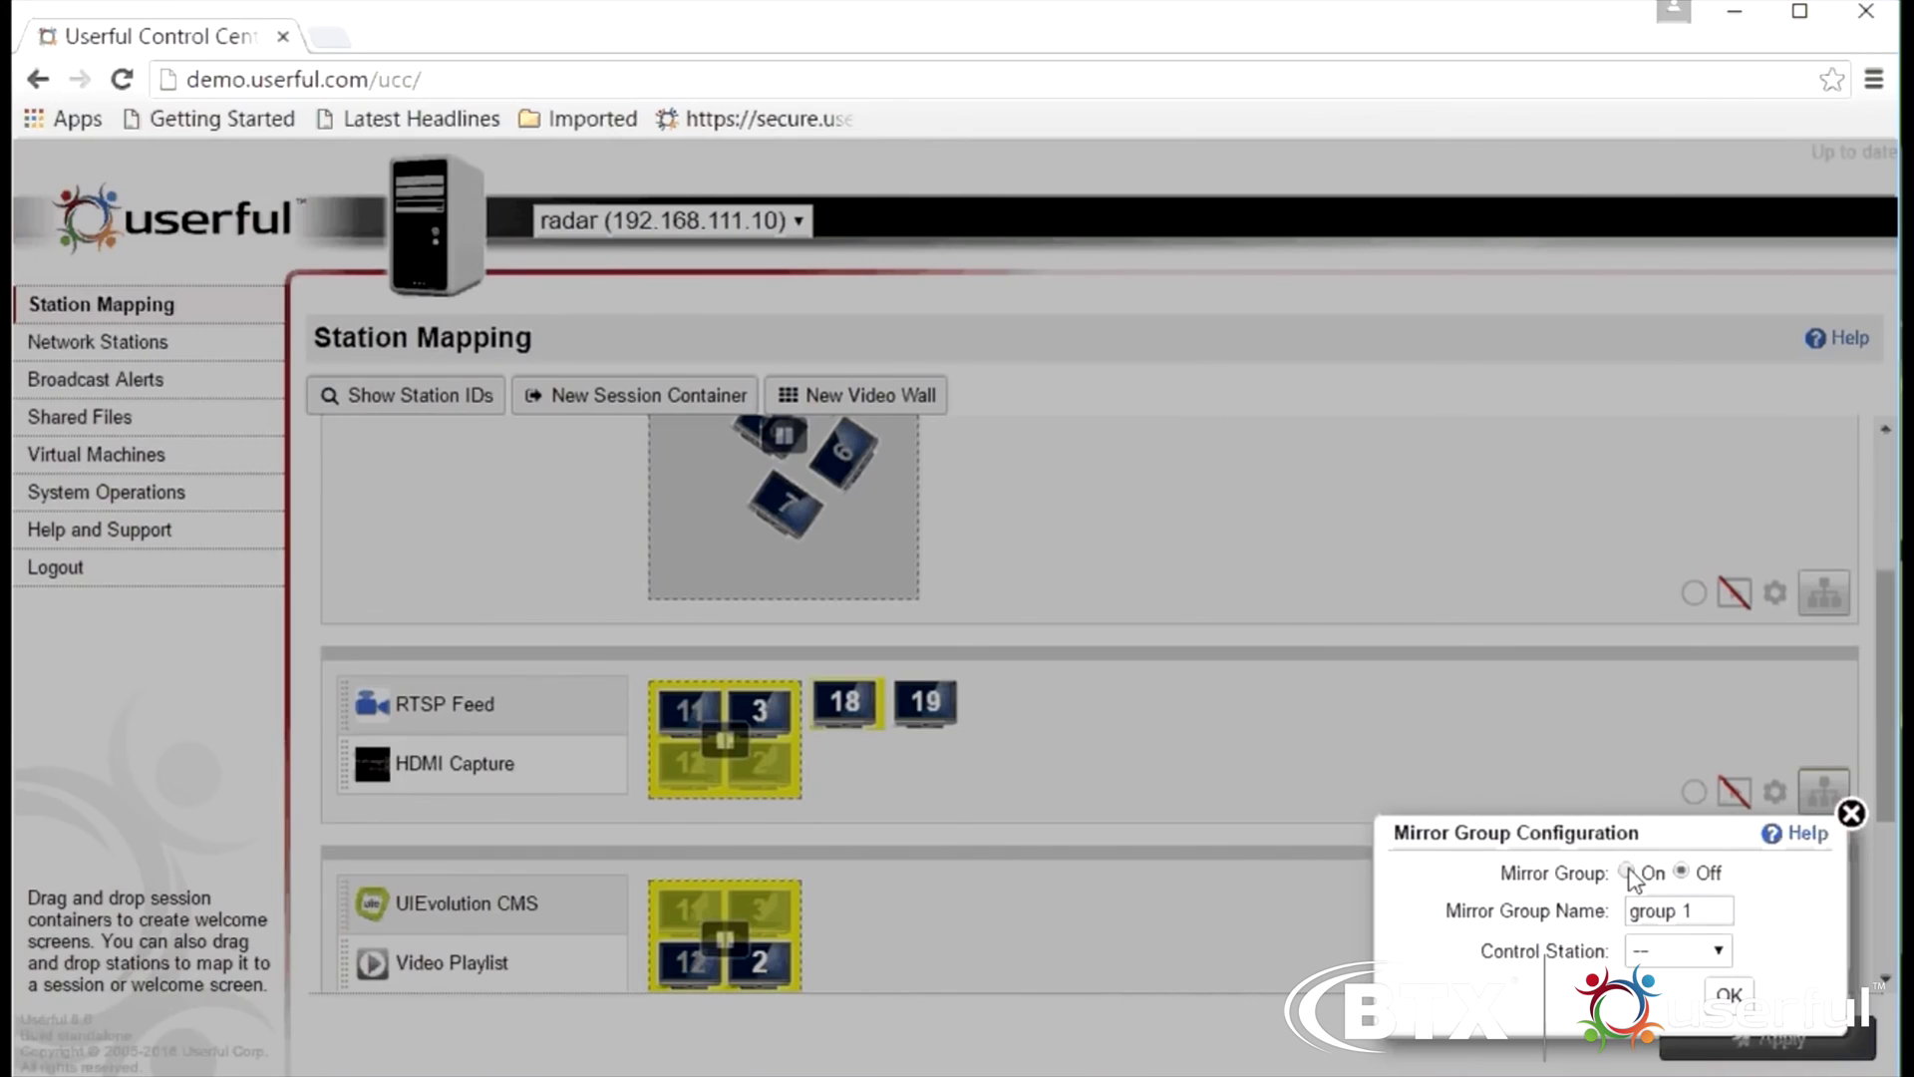
pyautogui.click(1725, 996)
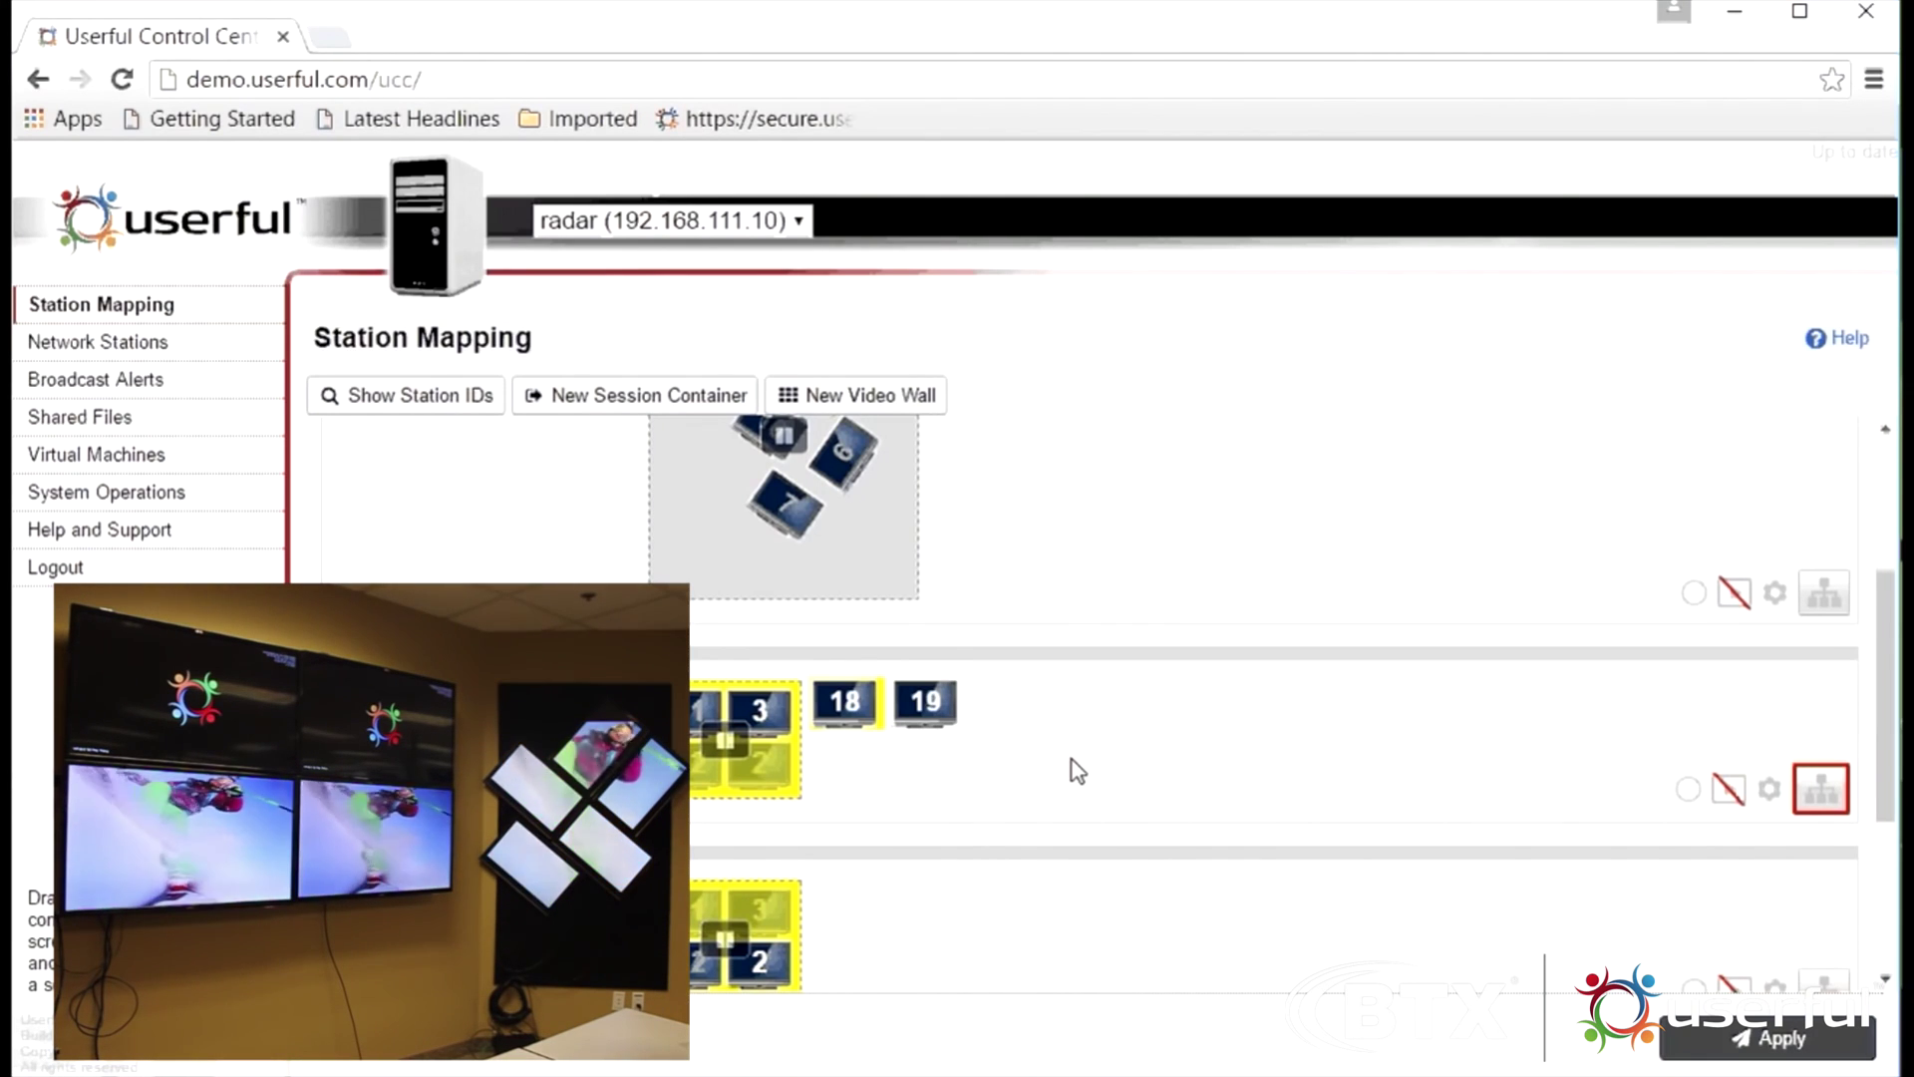
pyautogui.scroll(3, 1077, 770)
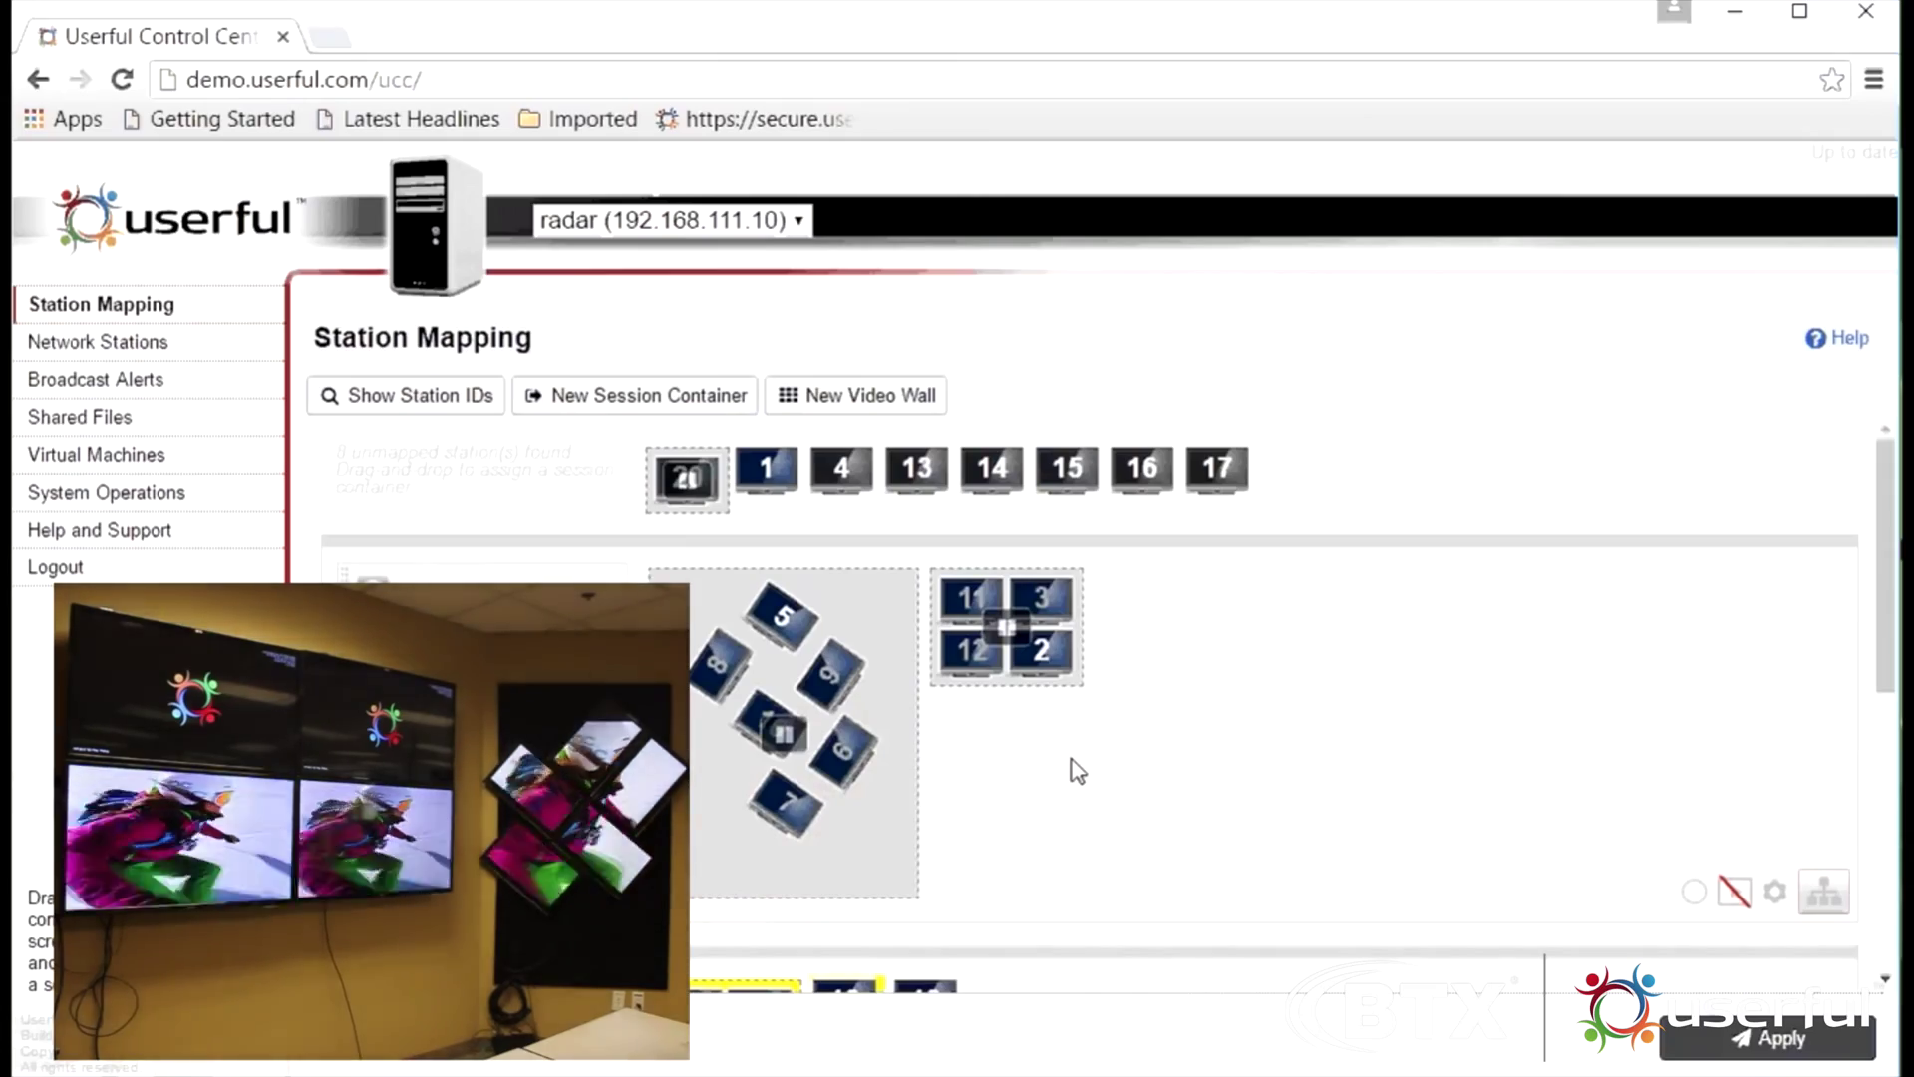